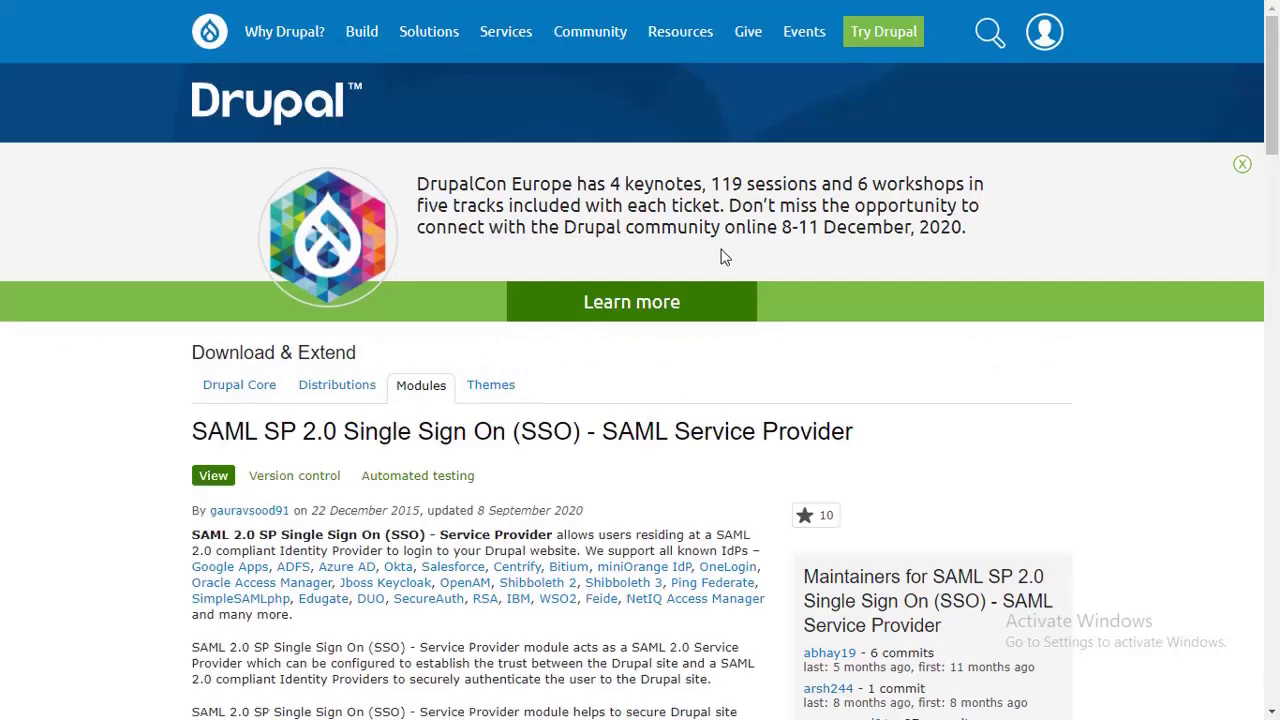
- Download the zip archive of the 8.x-2.13 release of the SAML SP 2.0 Single Sign On module
{"action": "scroll", "coordinate": [724, 257], "scroll_direction": "down", "scroll_amount": 20}
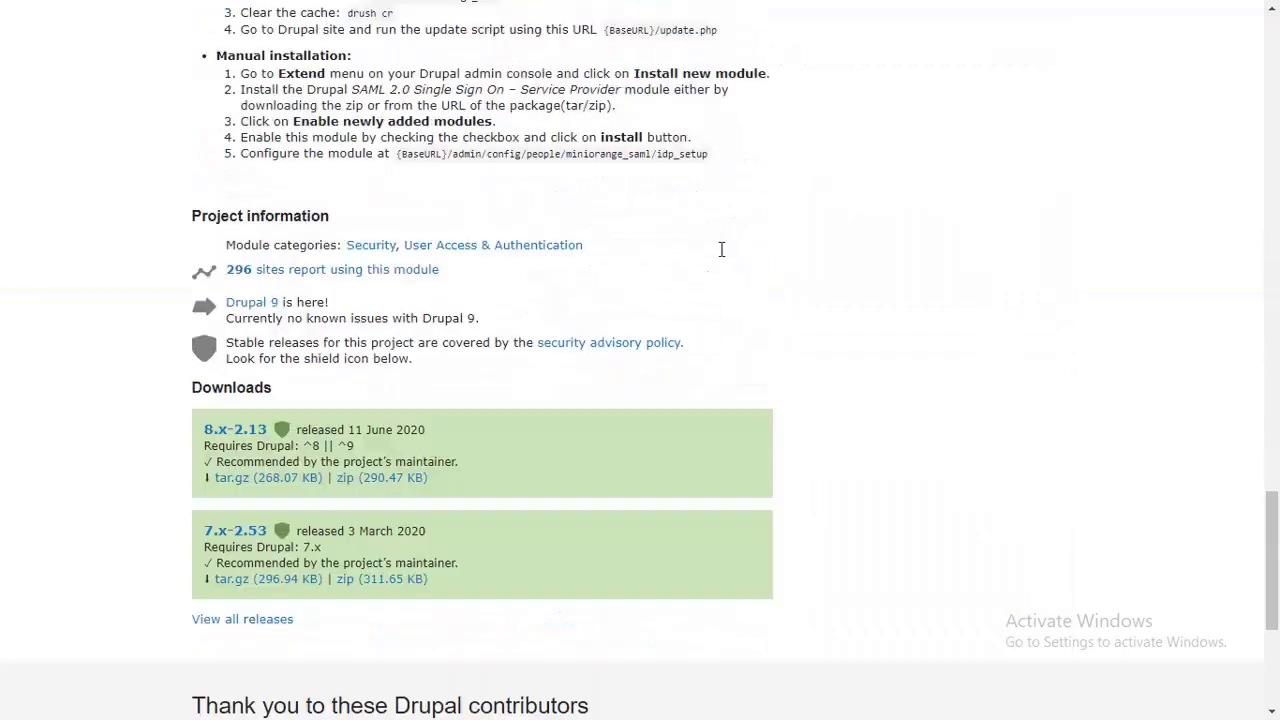
{"action": "scroll", "coordinate": [721, 249], "scroll_direction": "down", "scroll_amount": 1}
{"action": "left_click", "coordinate": [396, 426]}
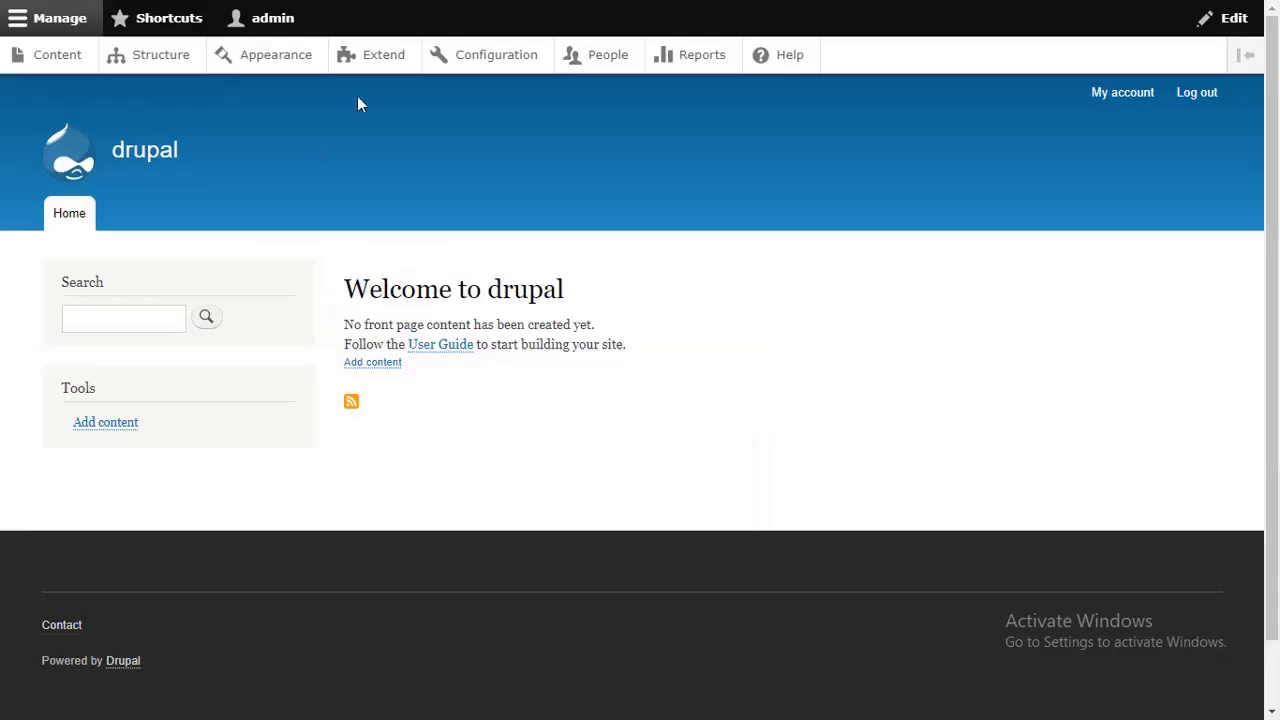
- Install a new module on the Drupal site by uploading the archive miniorange_saml-8.x-2.13.zip from Downloads
{"action": "left_click", "coordinate": [390, 60]}
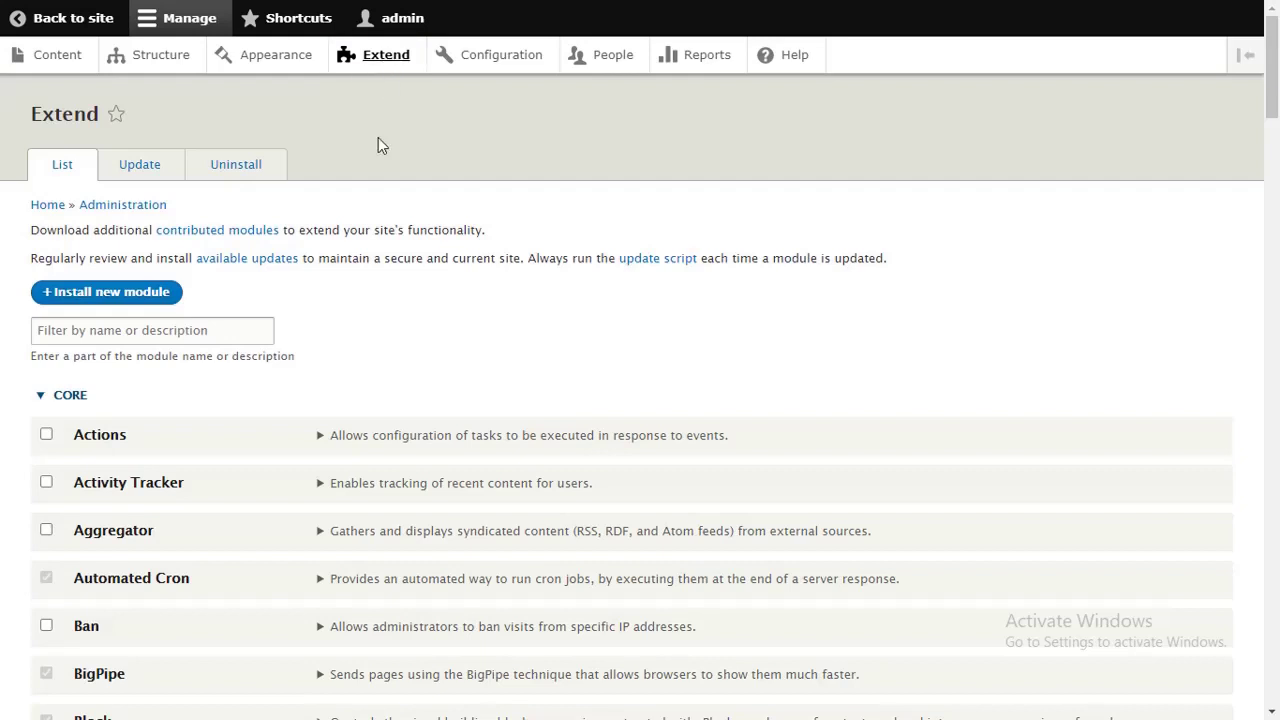
{"action": "left_click", "coordinate": [184, 297]}
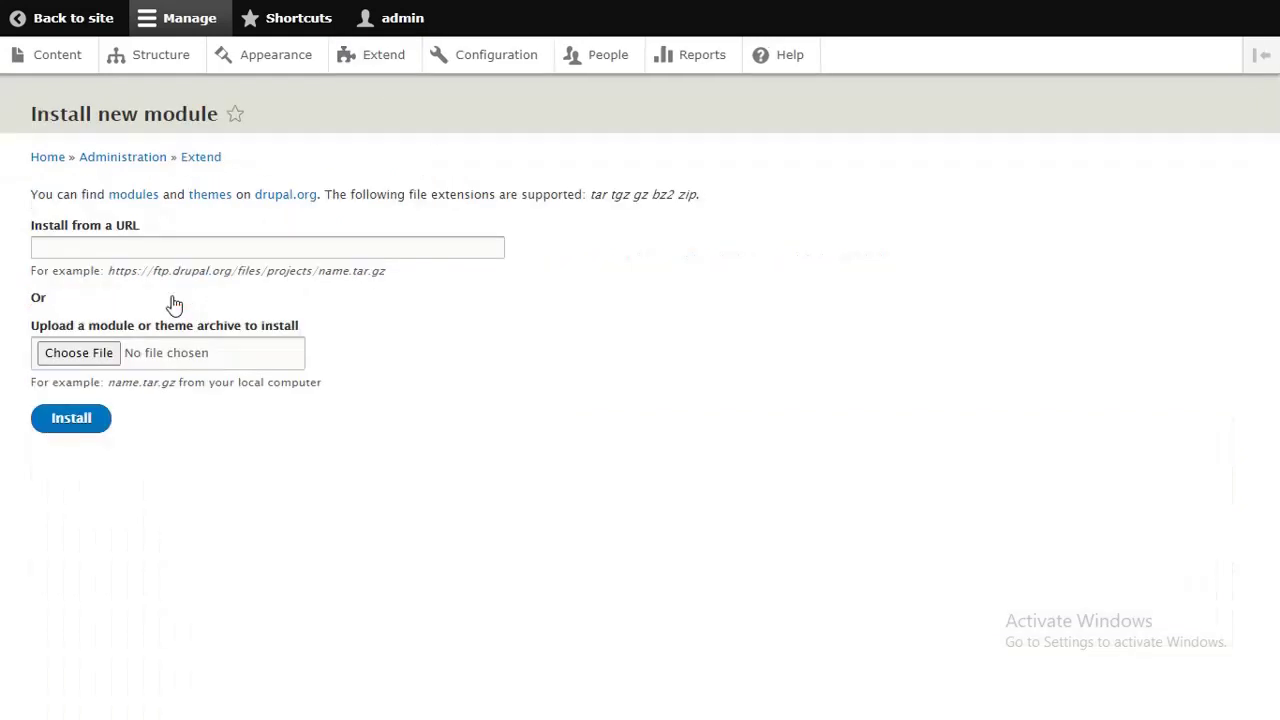
{"action": "left_click", "coordinate": [80, 353]}
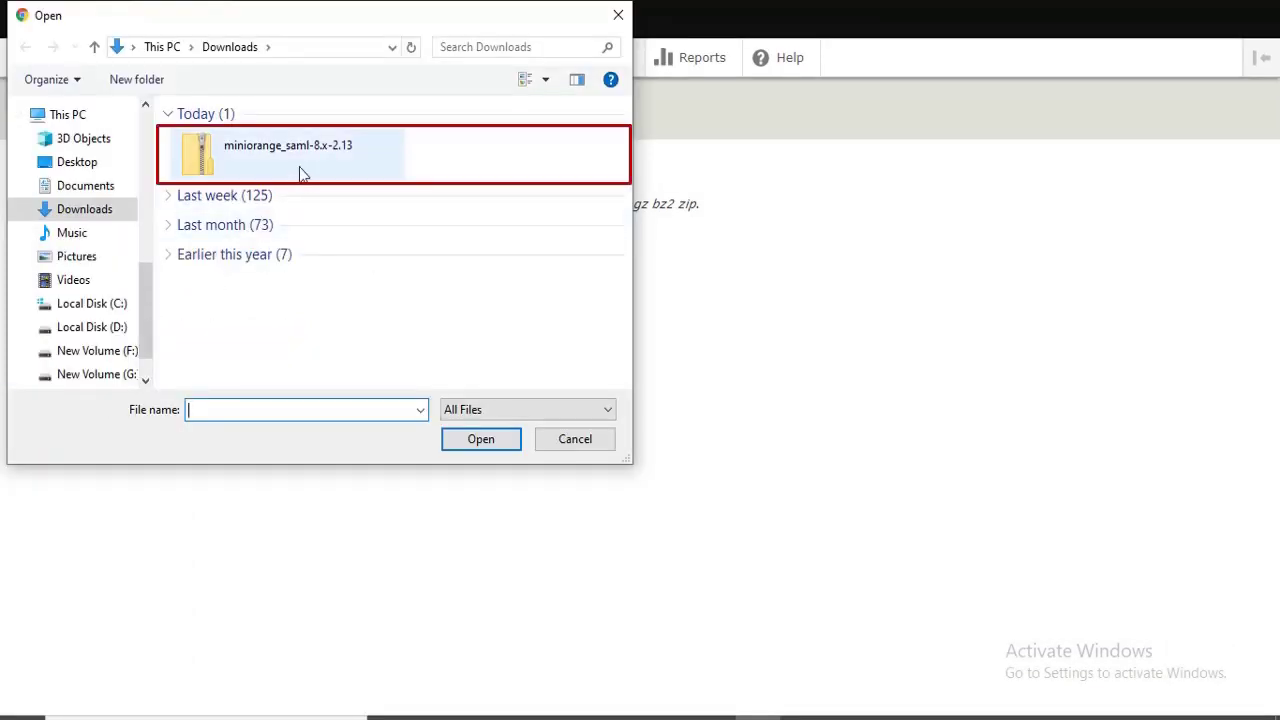
{"action": "left_click", "coordinate": [302, 173]}
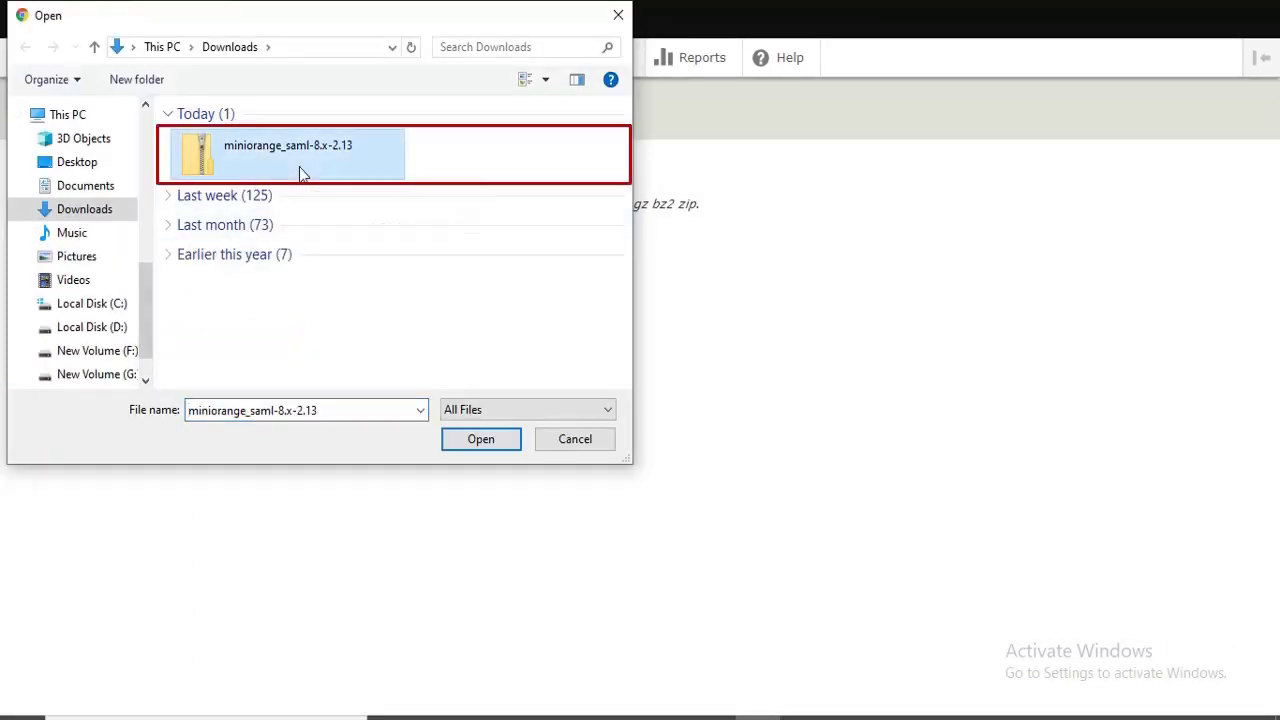
{"action": "left_click", "coordinate": [450, 437]}
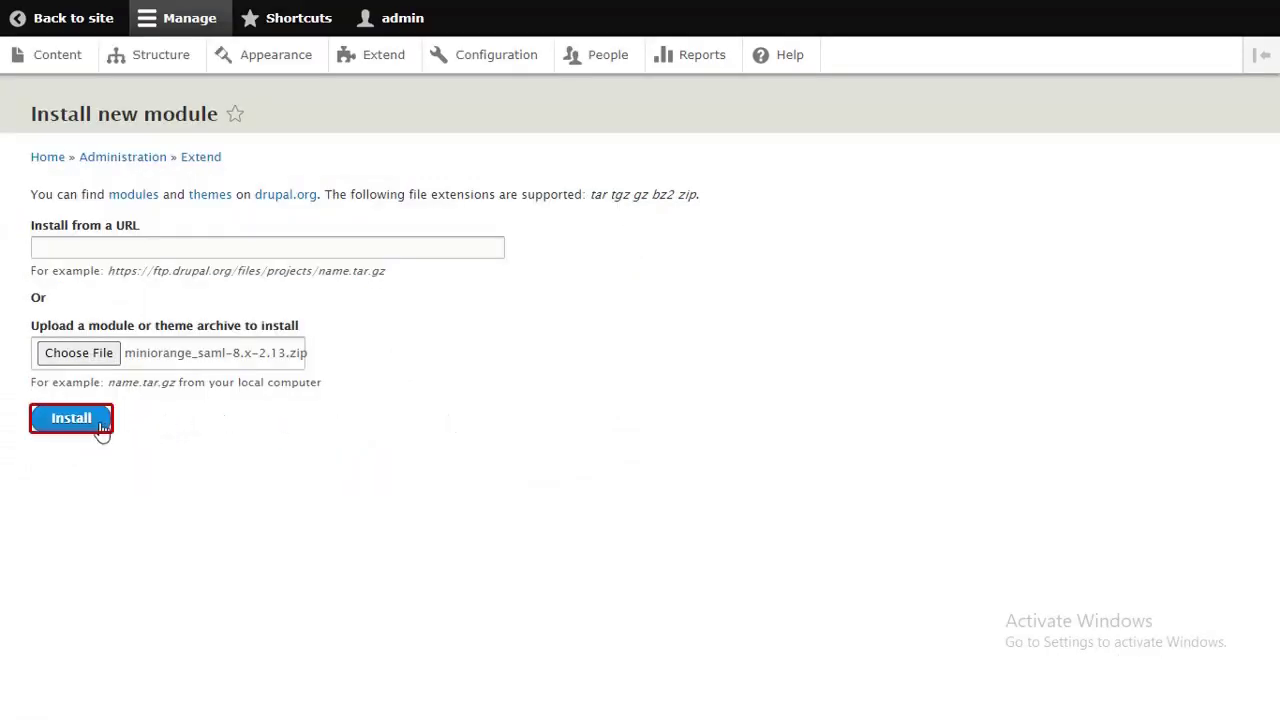
{"action": "left_click", "coordinate": [100, 428]}
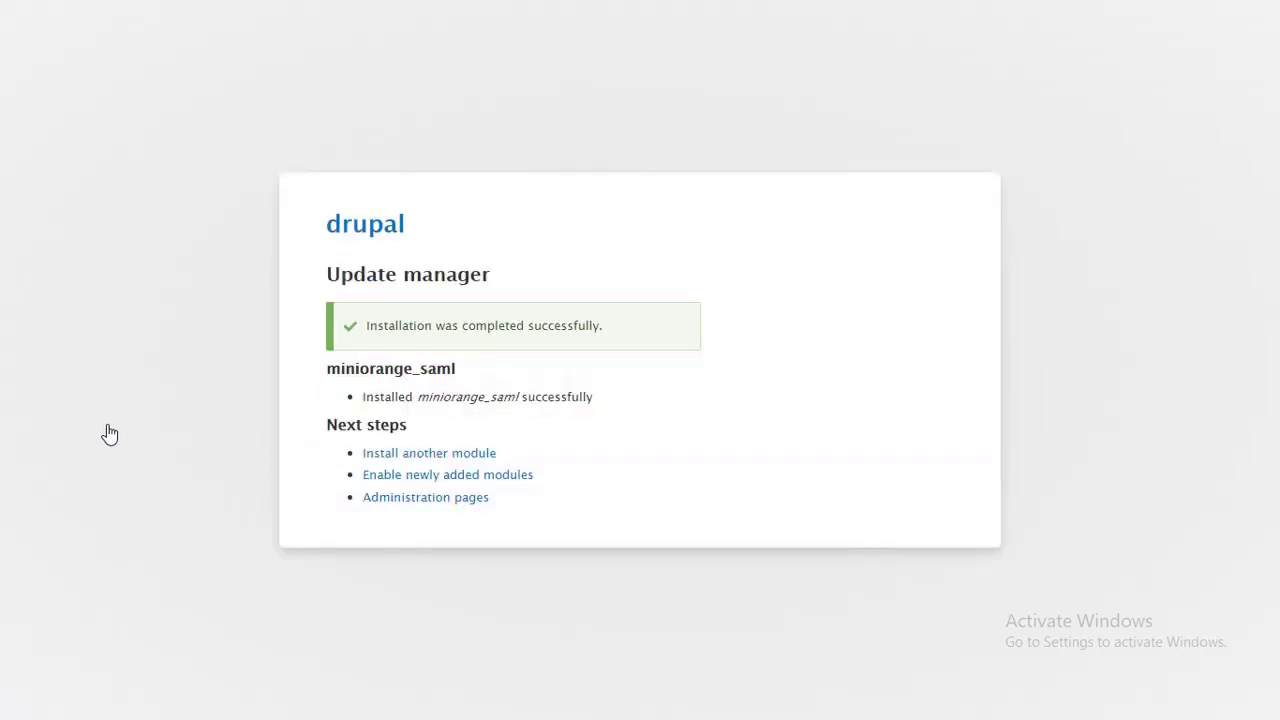
- Filter the Drupal modules by "saml", enable miniOrange SAML Service Provider, and open the site configuration
{"action": "left_click", "coordinate": [372, 479]}
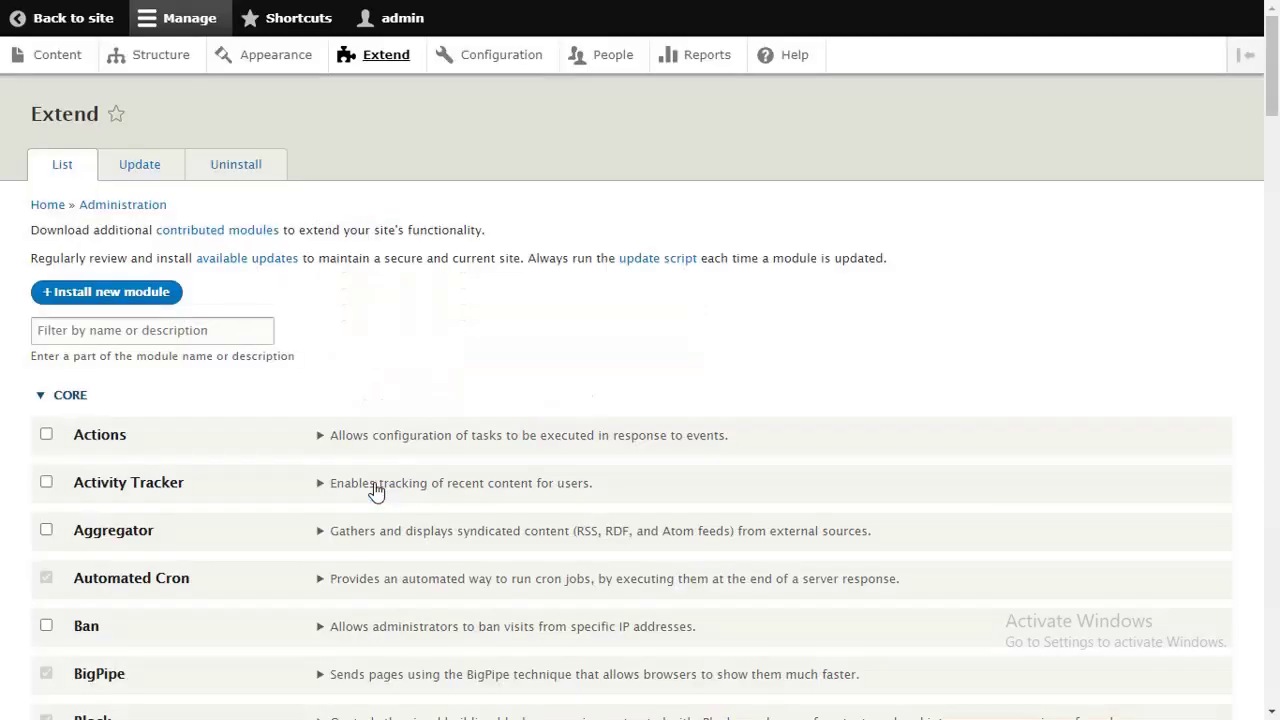
{"action": "left_click", "coordinate": [176, 331]}
{"action": "type", "text": "sa"}
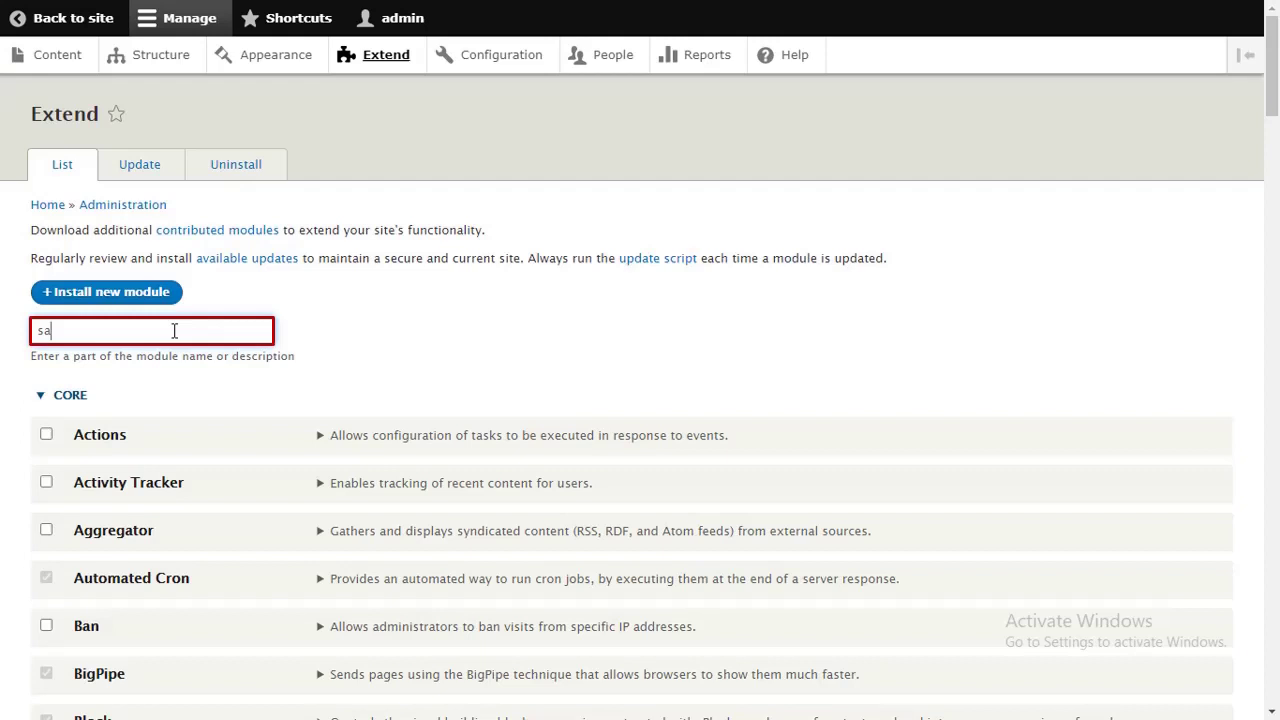
{"action": "type", "text": "ml"}
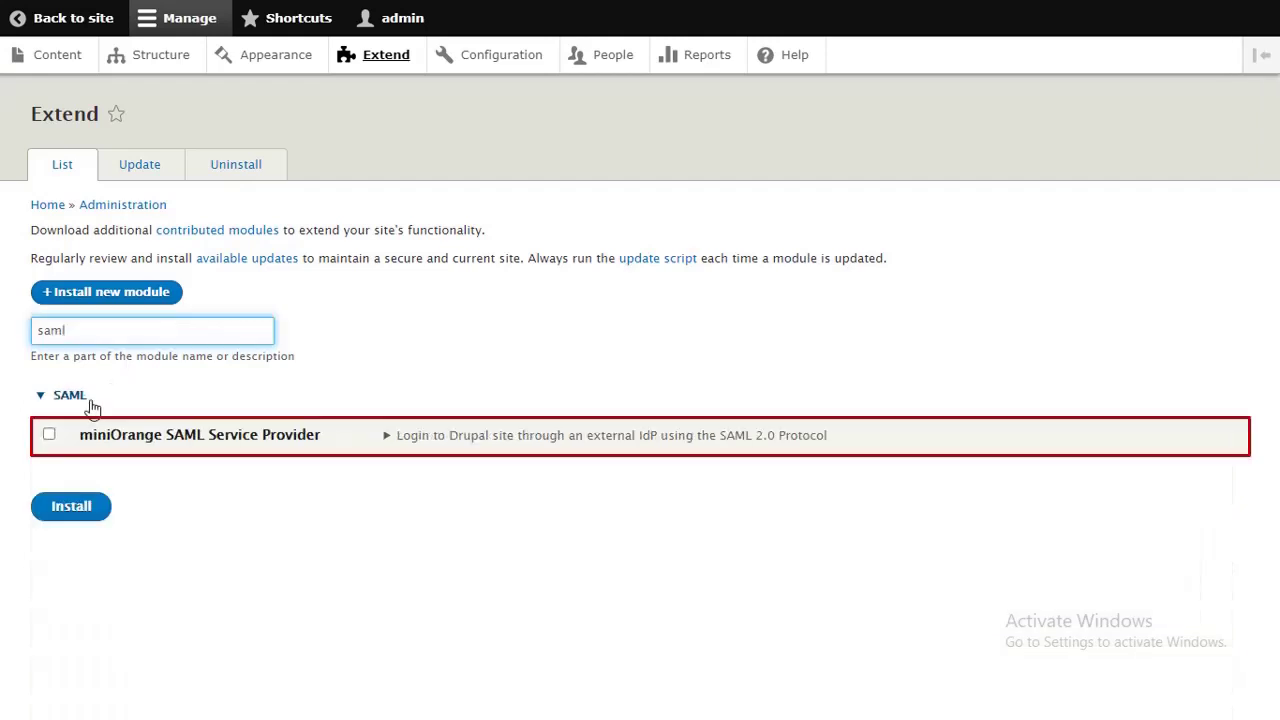
{"action": "left_click", "coordinate": [49, 434]}
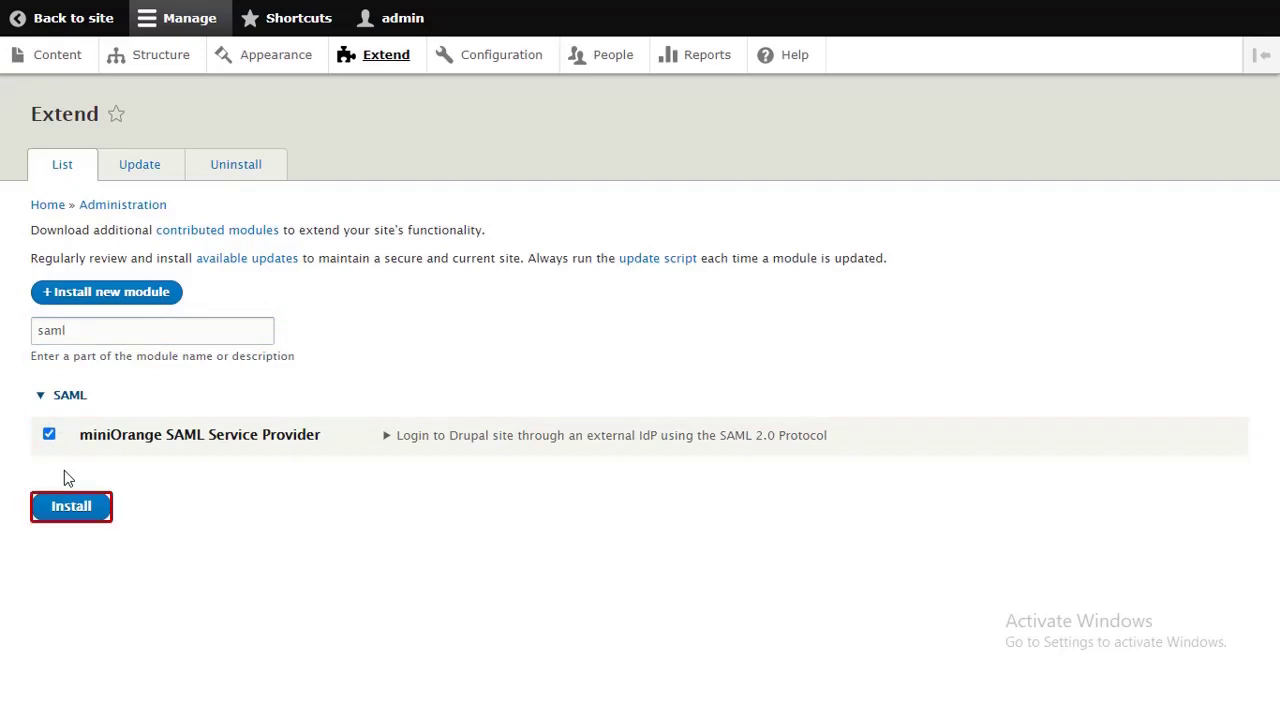
{"action": "left_click", "coordinate": [72, 508]}
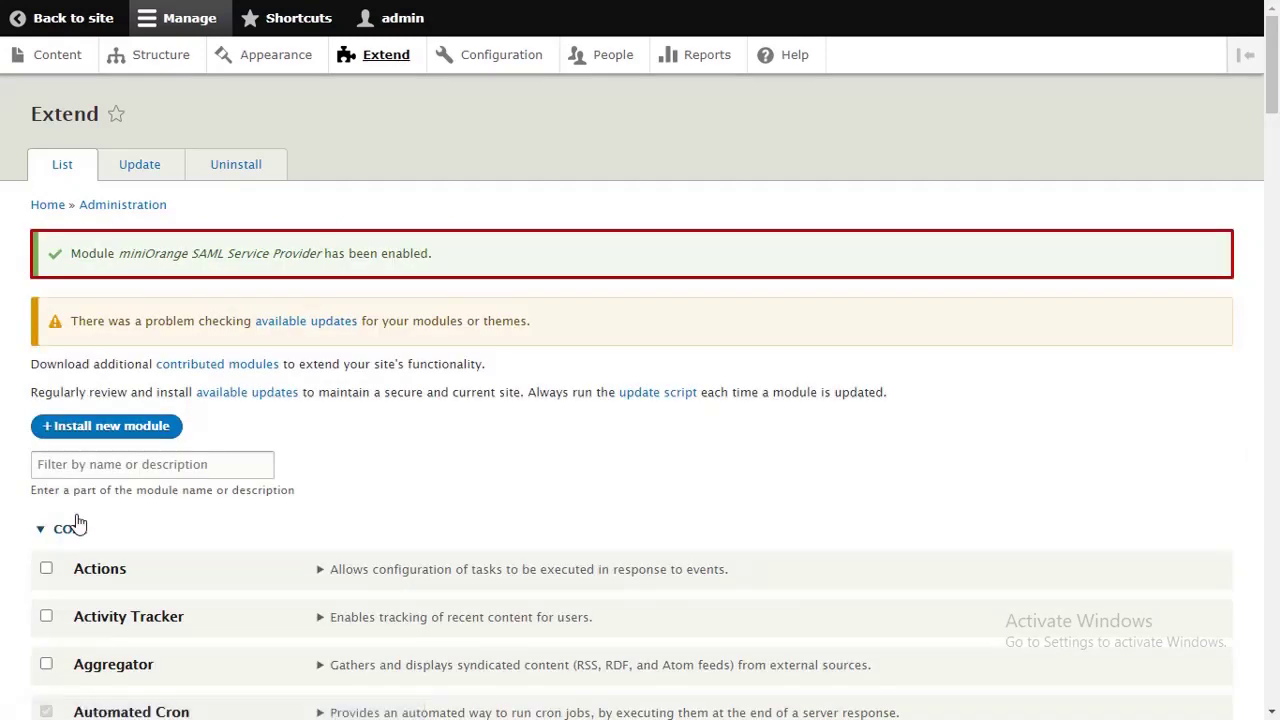
{"action": "left_click", "coordinate": [517, 57]}
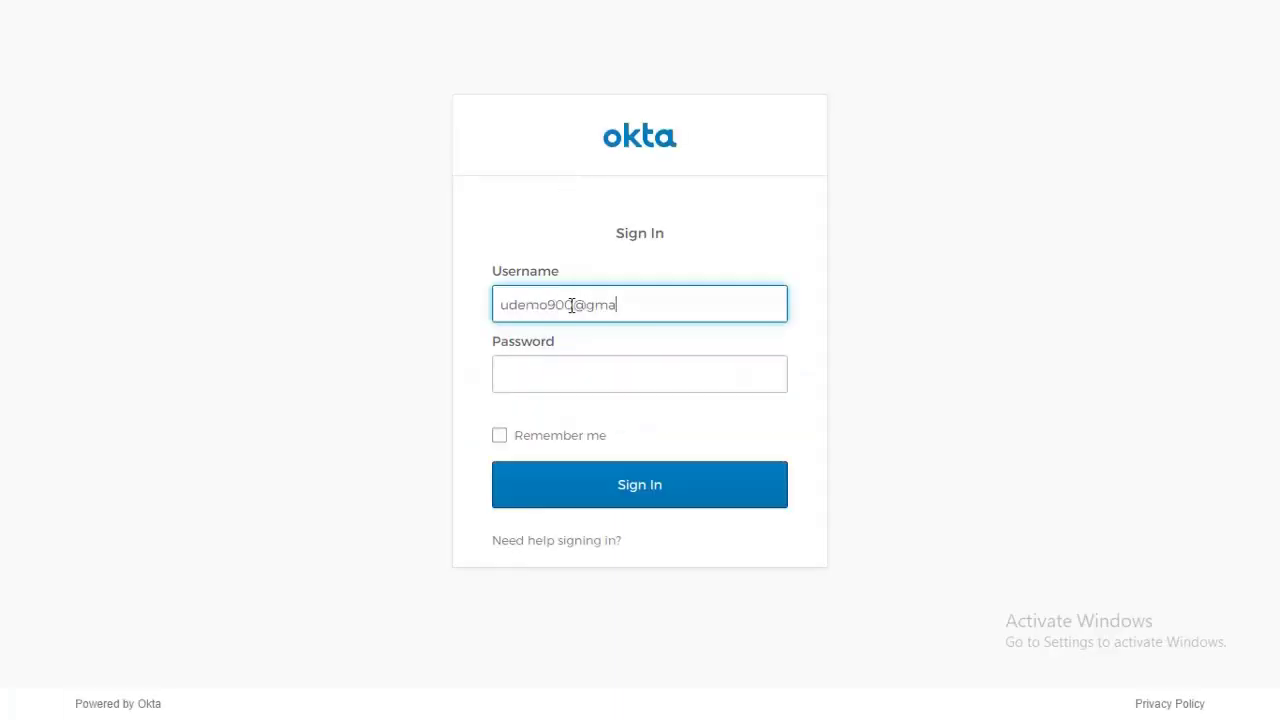
- Sign in to Okta with the account's username and password
{"action": "left_click", "coordinate": [571, 369]}
{"action": "type", "text": "*********"}
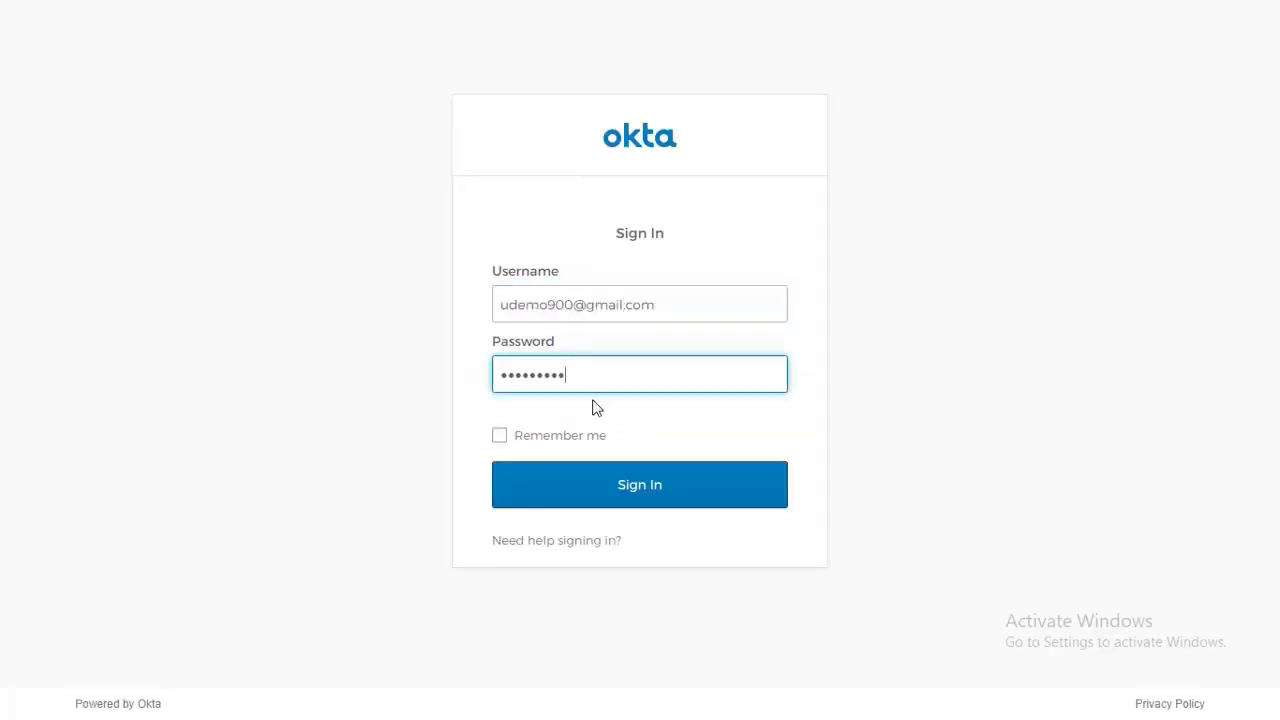
{"action": "left_click", "coordinate": [628, 488]}
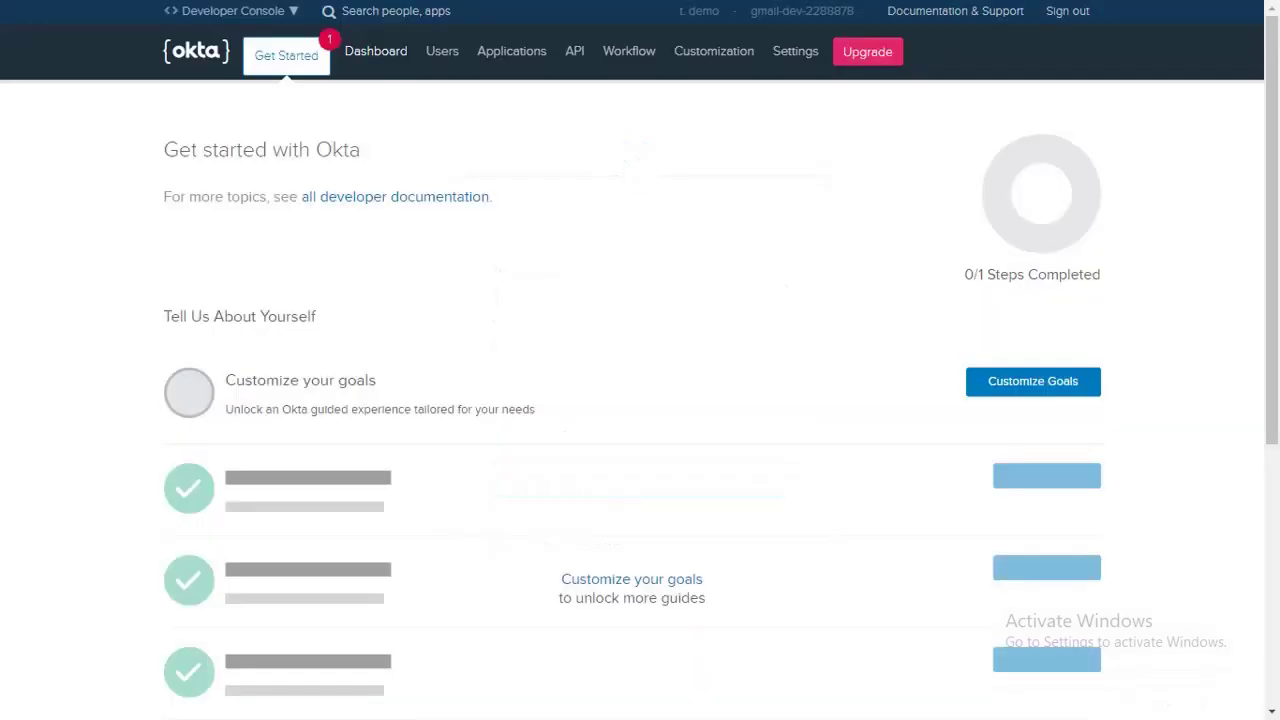
- Switch Okta to the Classic UI and create a new Web application integration using SAML 2.0
{"action": "left_click", "coordinate": [204, 27]}
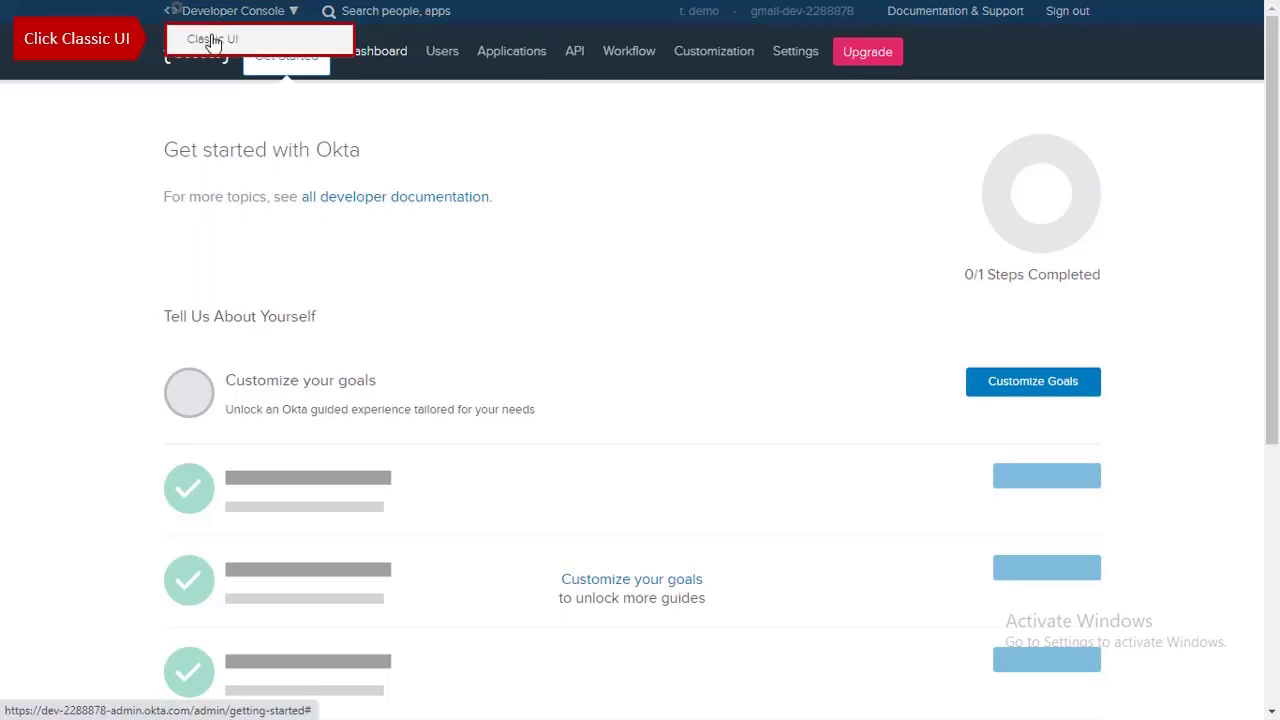
{"action": "left_click", "coordinate": [212, 40]}
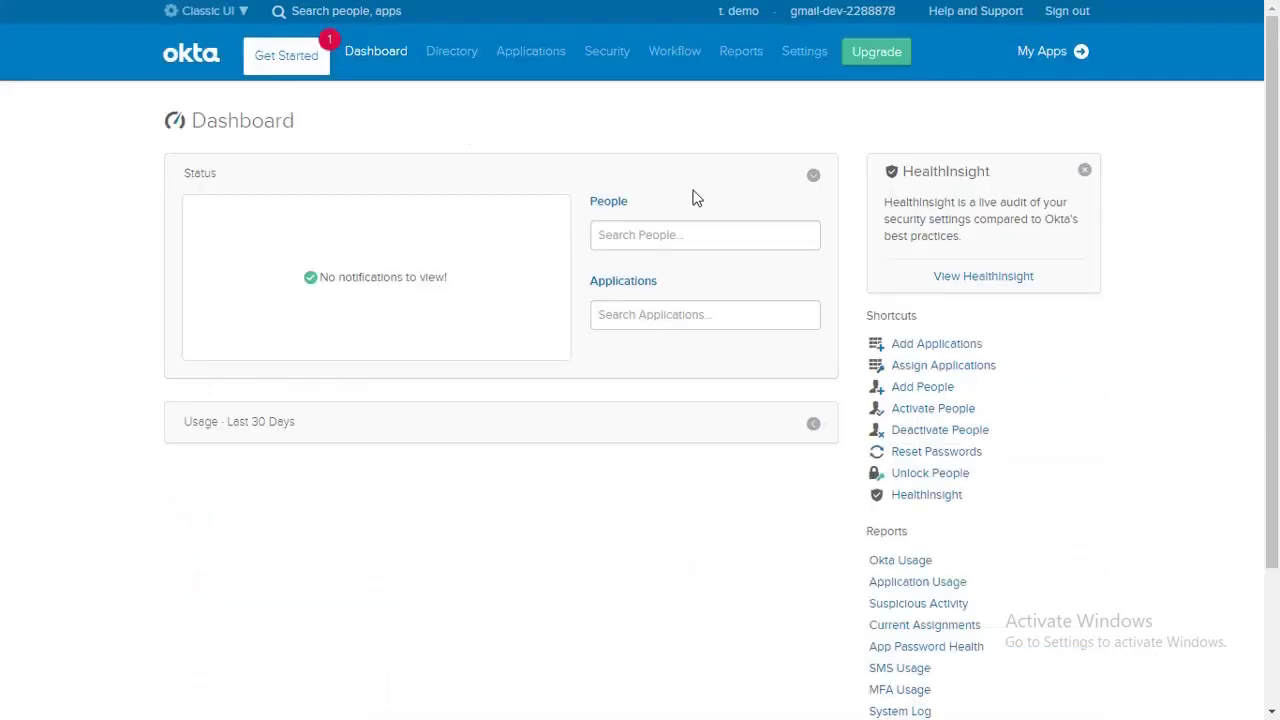
{"action": "left_click", "coordinate": [904, 345]}
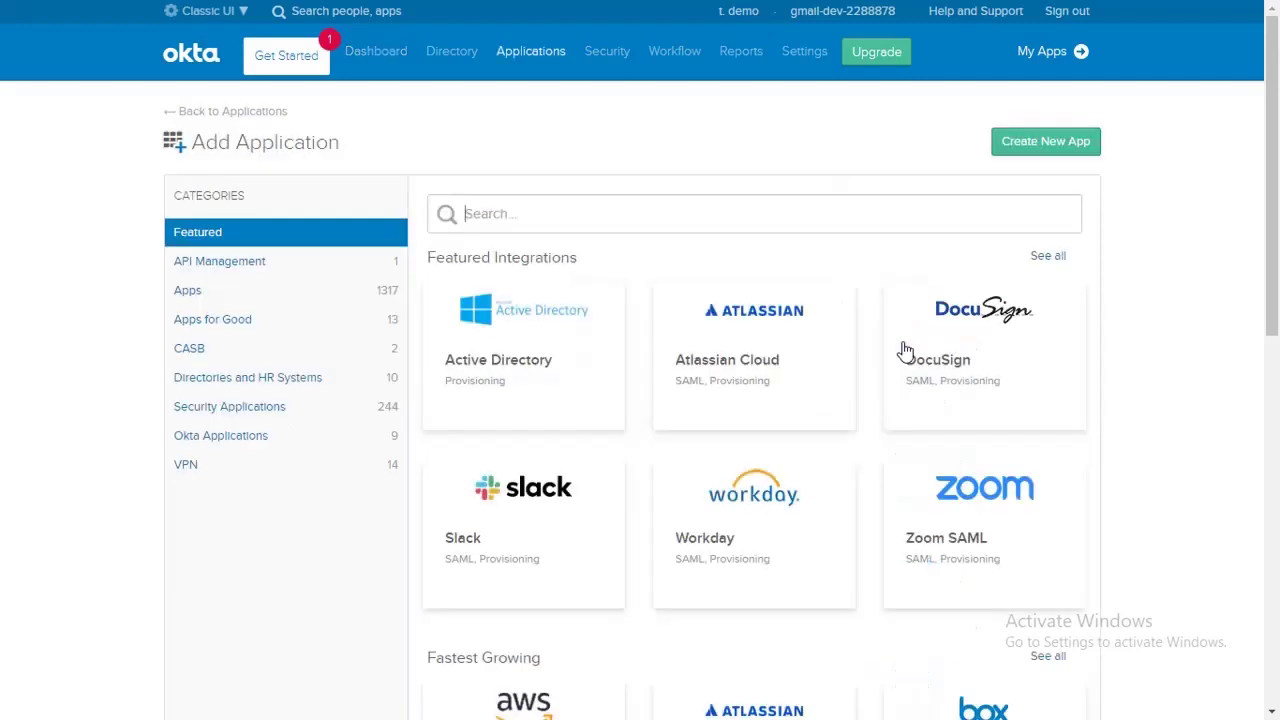
{"action": "left_click", "coordinate": [1050, 148]}
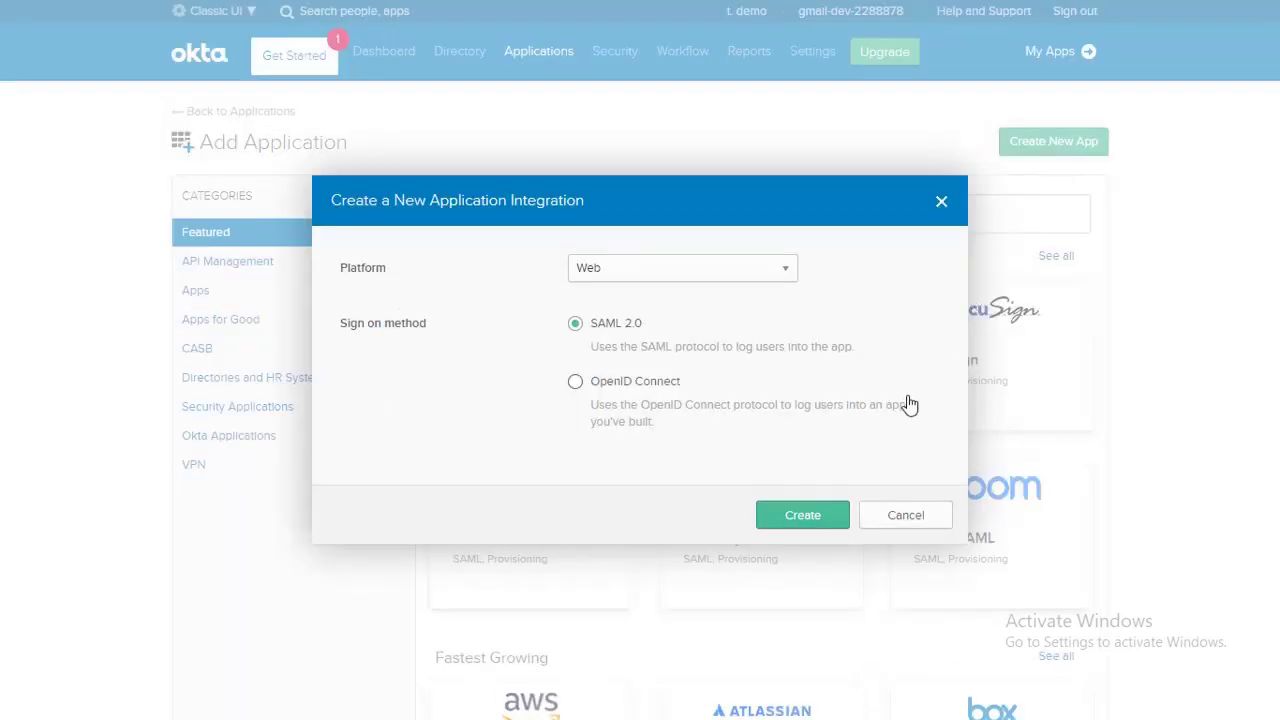
{"action": "left_click", "coordinate": [835, 515]}
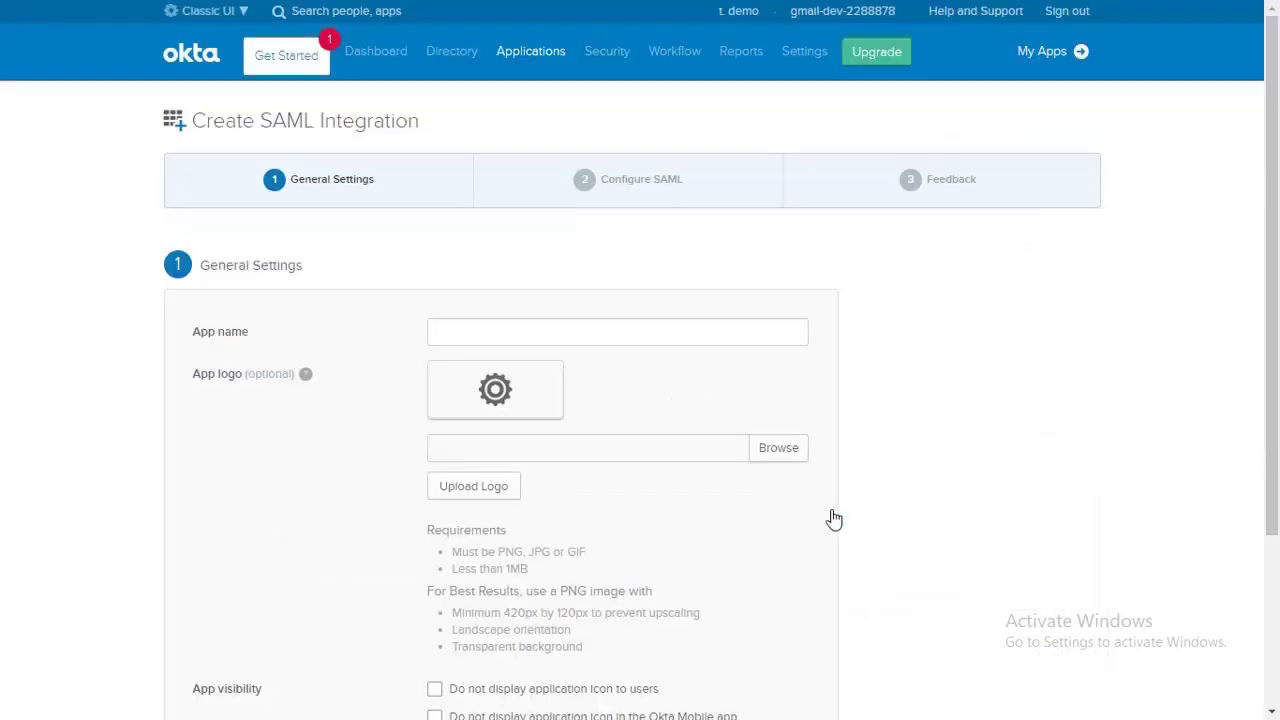
- Name the SAML app "Okta" and proceed to its SAML configuration
{"action": "type", "text": "Okta"}
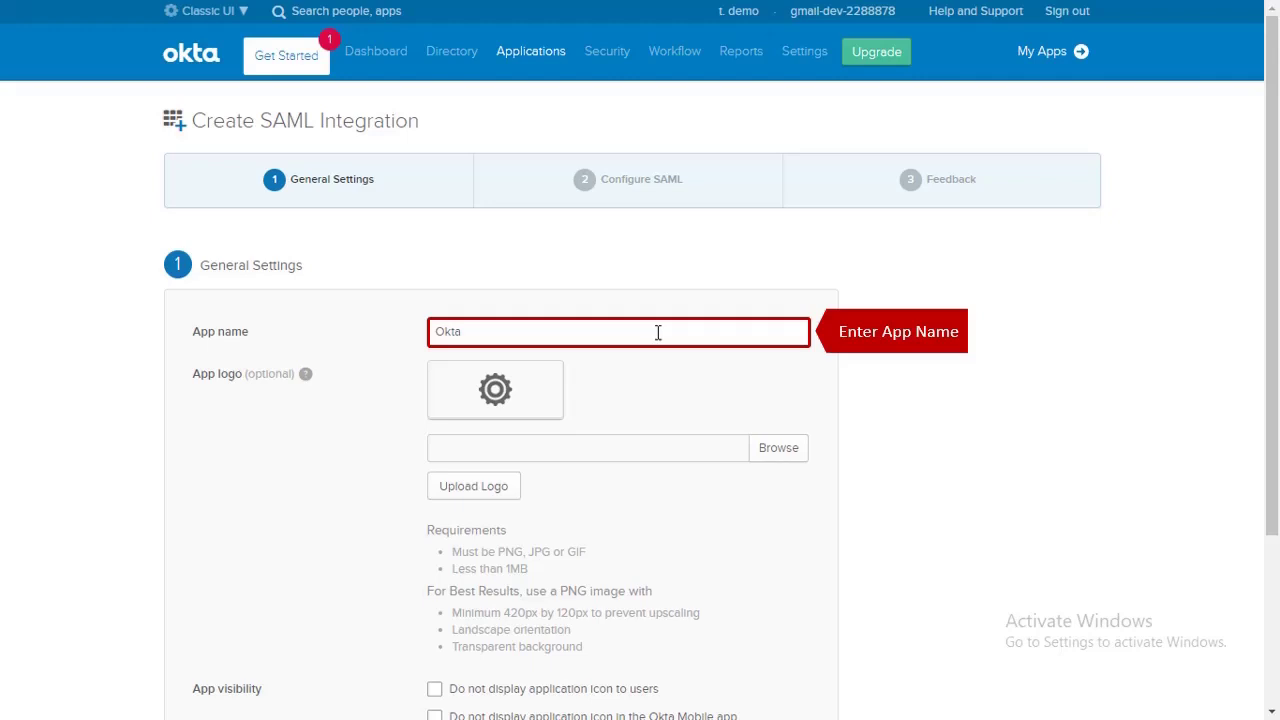
{"action": "scroll", "coordinate": [657, 366], "scroll_direction": "down", "scroll_amount": 2}
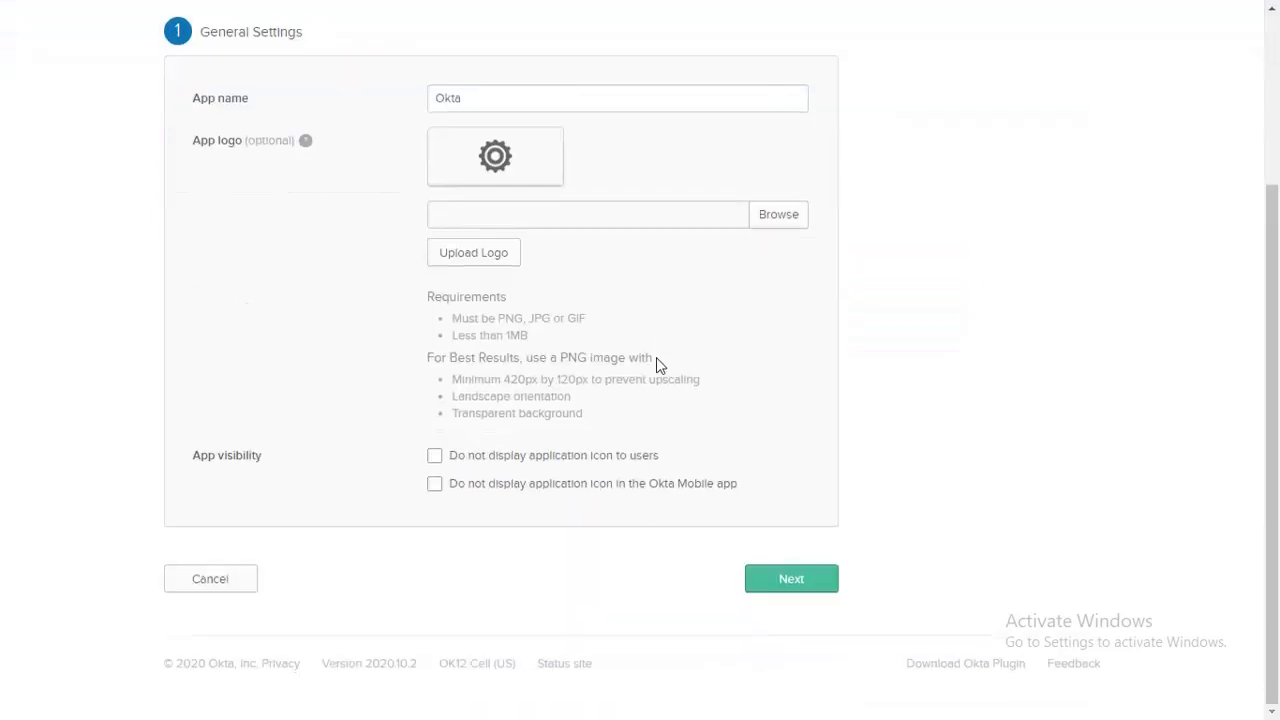
{"action": "left_click", "coordinate": [793, 578]}
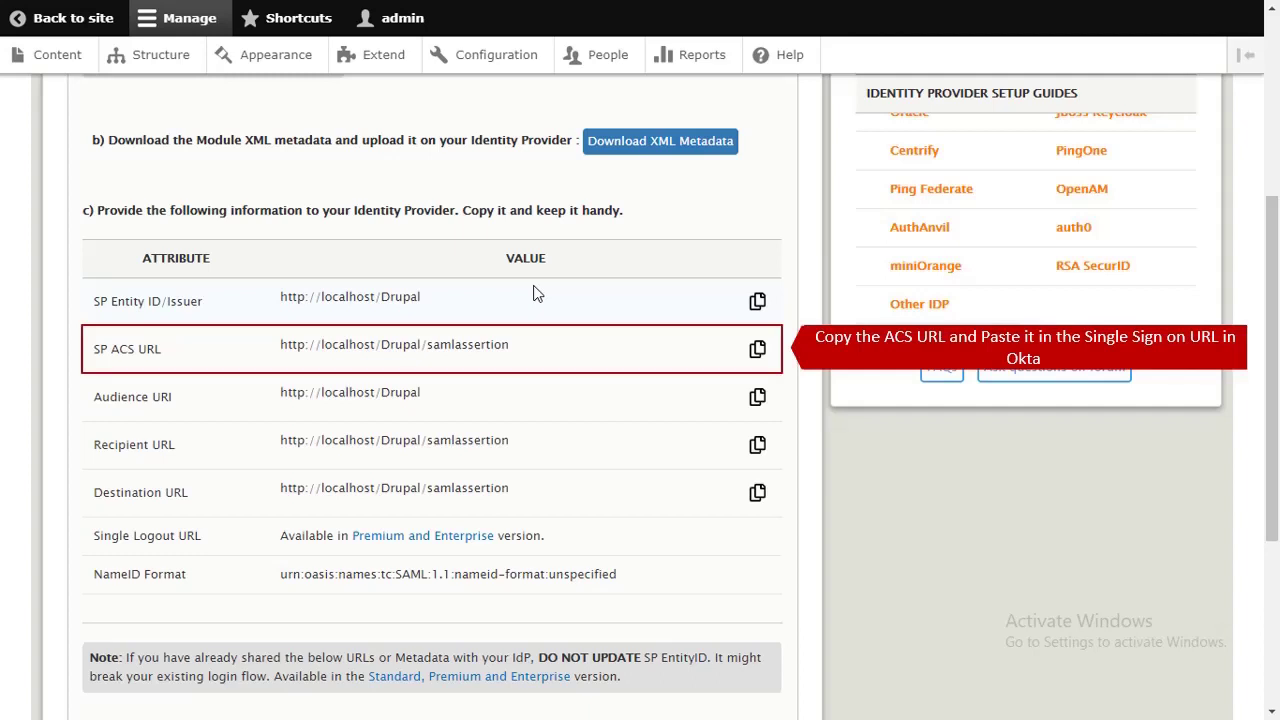
- Copy the SP ACS URL and Audience URI from the Drupal module into Okta's Single sign on URL and Audience URI
{"action": "left_click", "coordinate": [757, 355]}
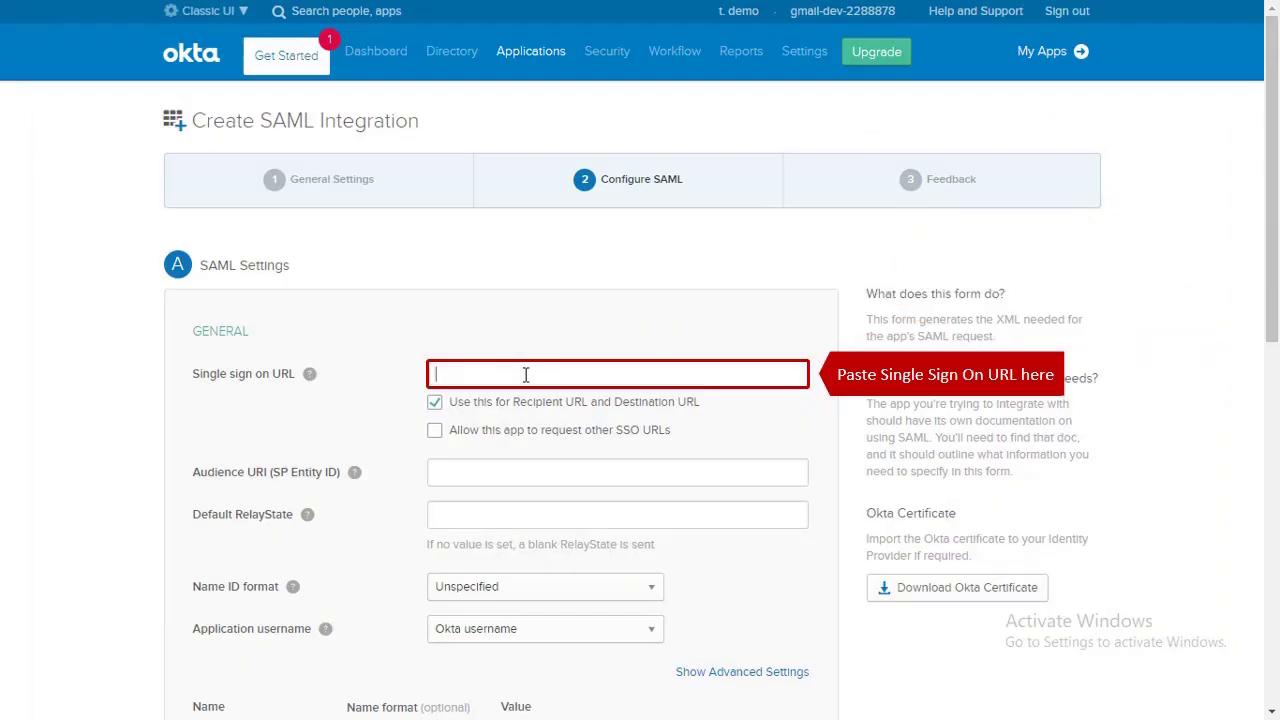
{"action": "key", "text": "ctrl+v"}
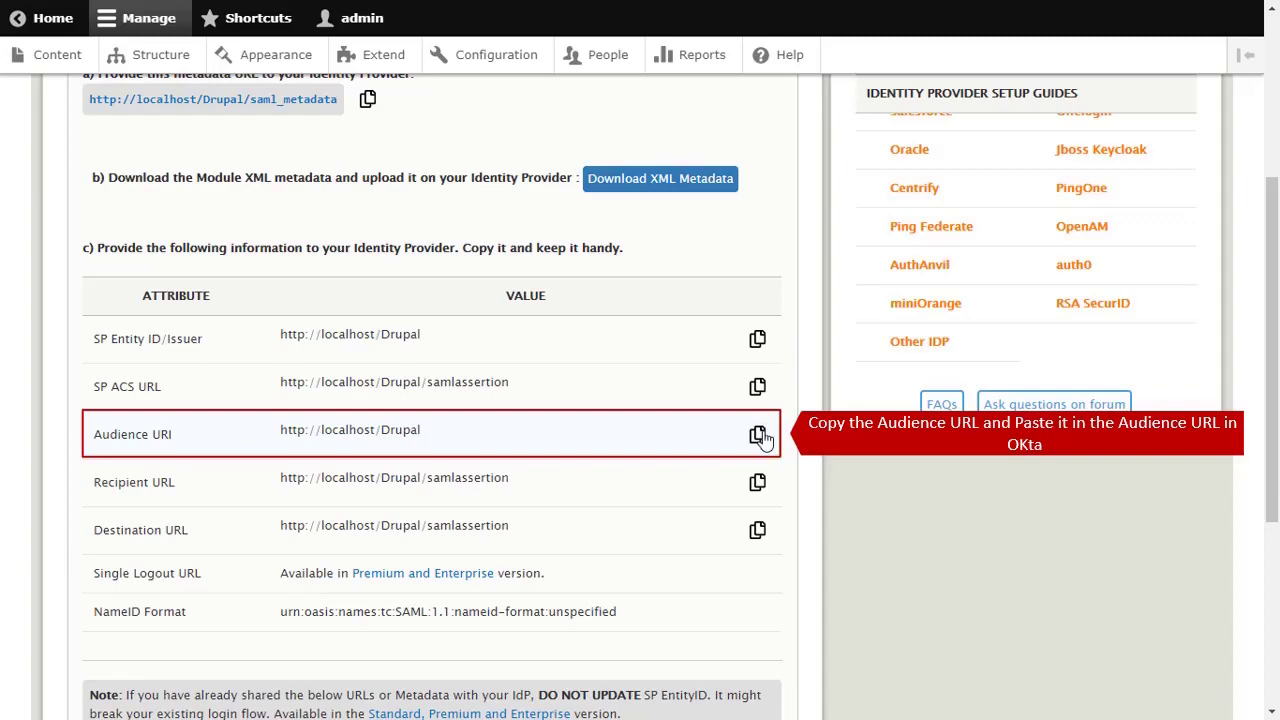
{"action": "left_click", "coordinate": [758, 436]}
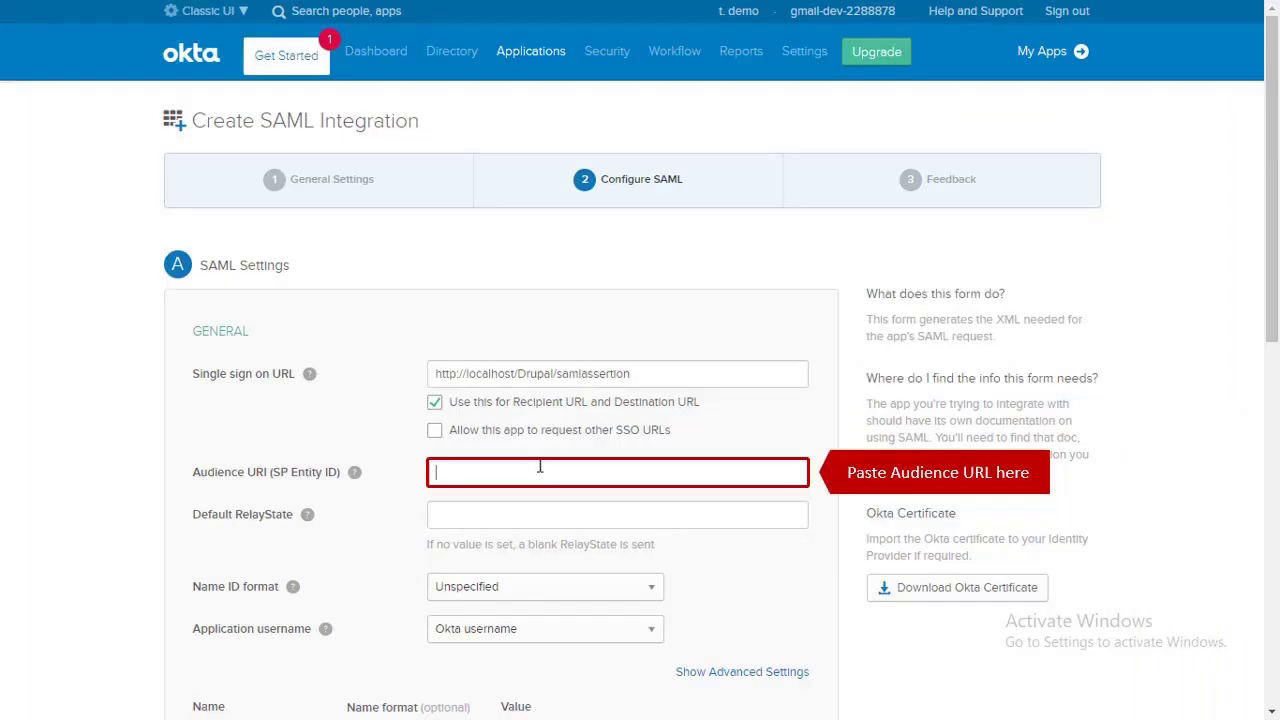
{"action": "key", "text": "ctrl+v"}
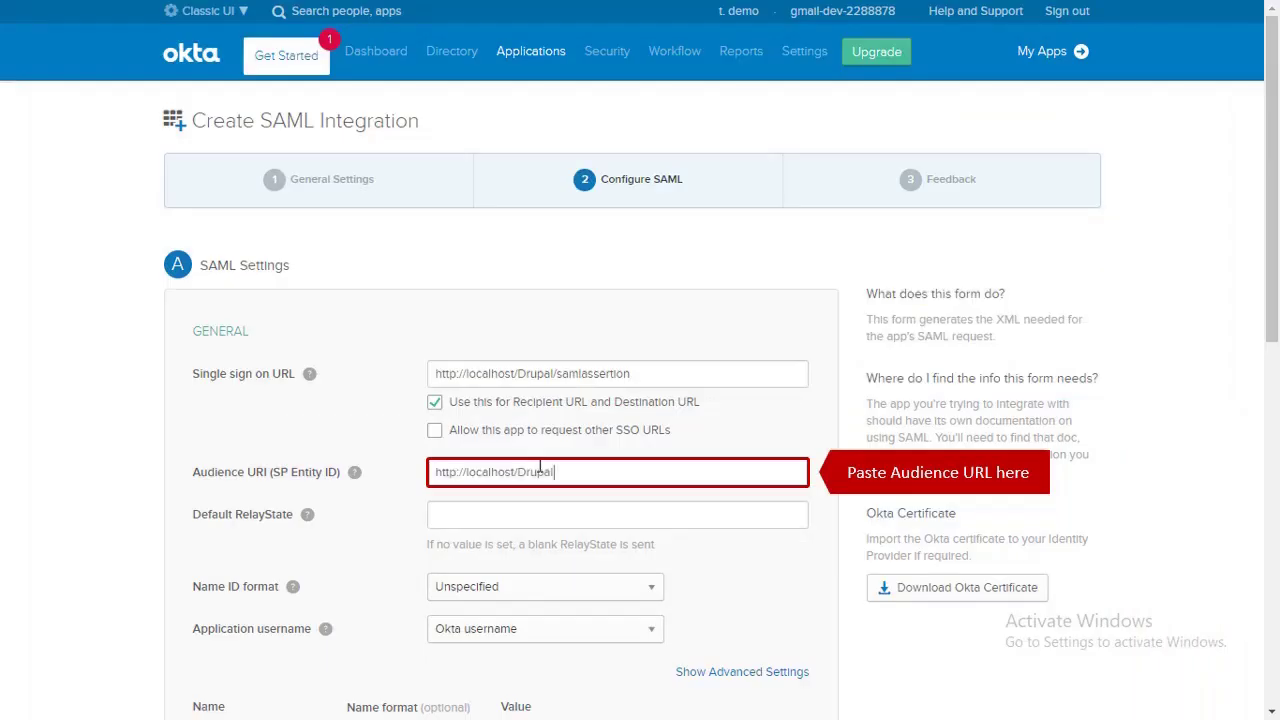
- Set the Name ID format to EmailAddress and proceed to the integration's feedback stage
{"action": "left_click", "coordinate": [581, 586]}
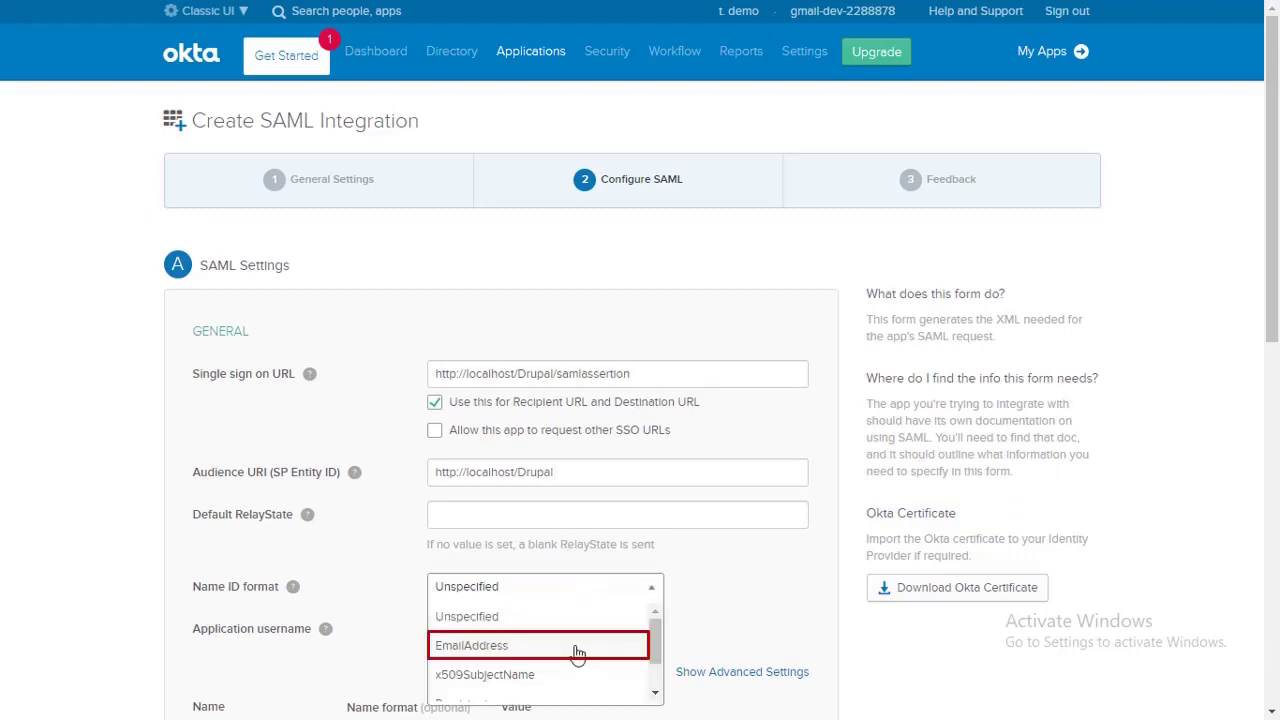
{"action": "left_click", "coordinate": [577, 650]}
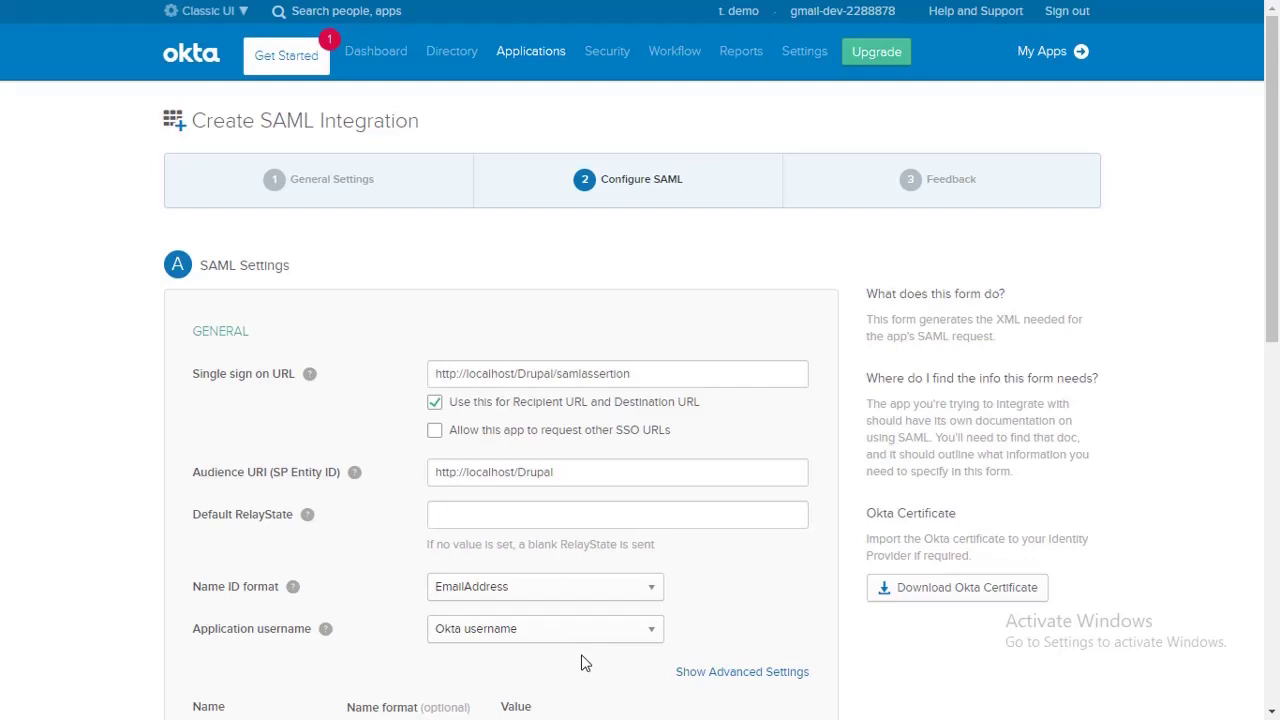
{"action": "scroll", "coordinate": [585, 663], "scroll_direction": "down", "scroll_amount": 3}
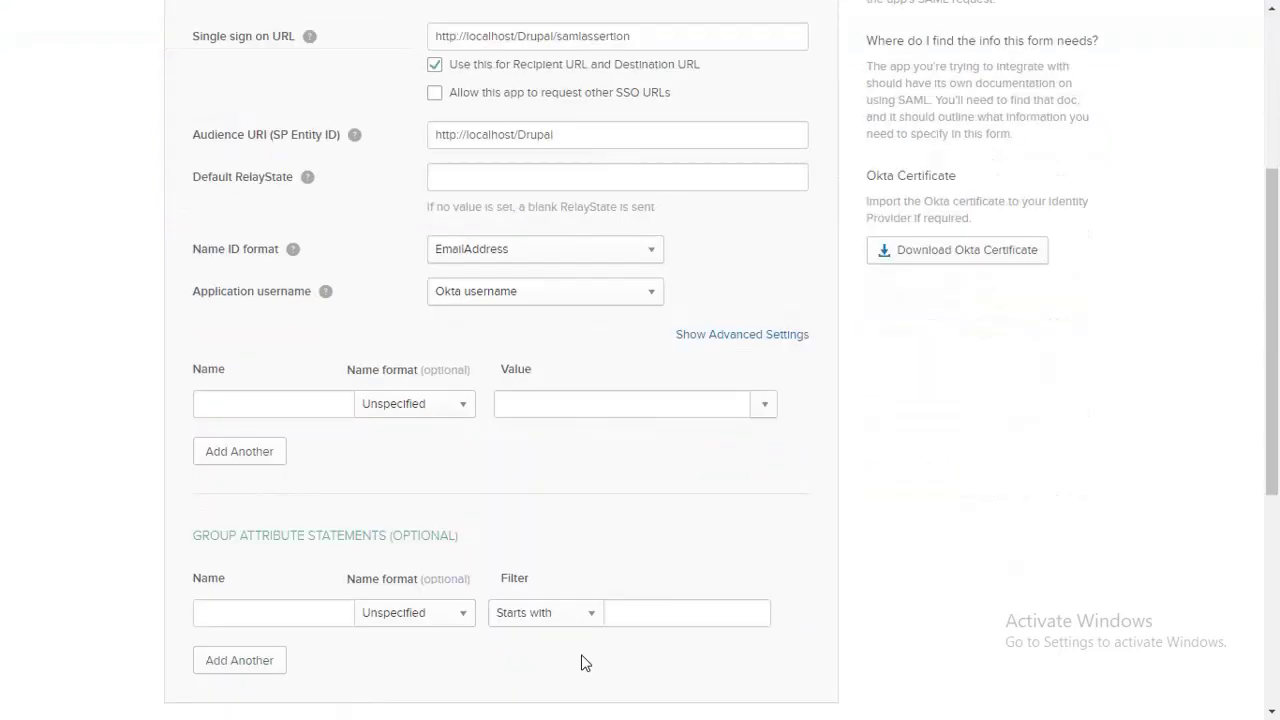
{"action": "scroll", "coordinate": [585, 663], "scroll_direction": "down", "scroll_amount": 5}
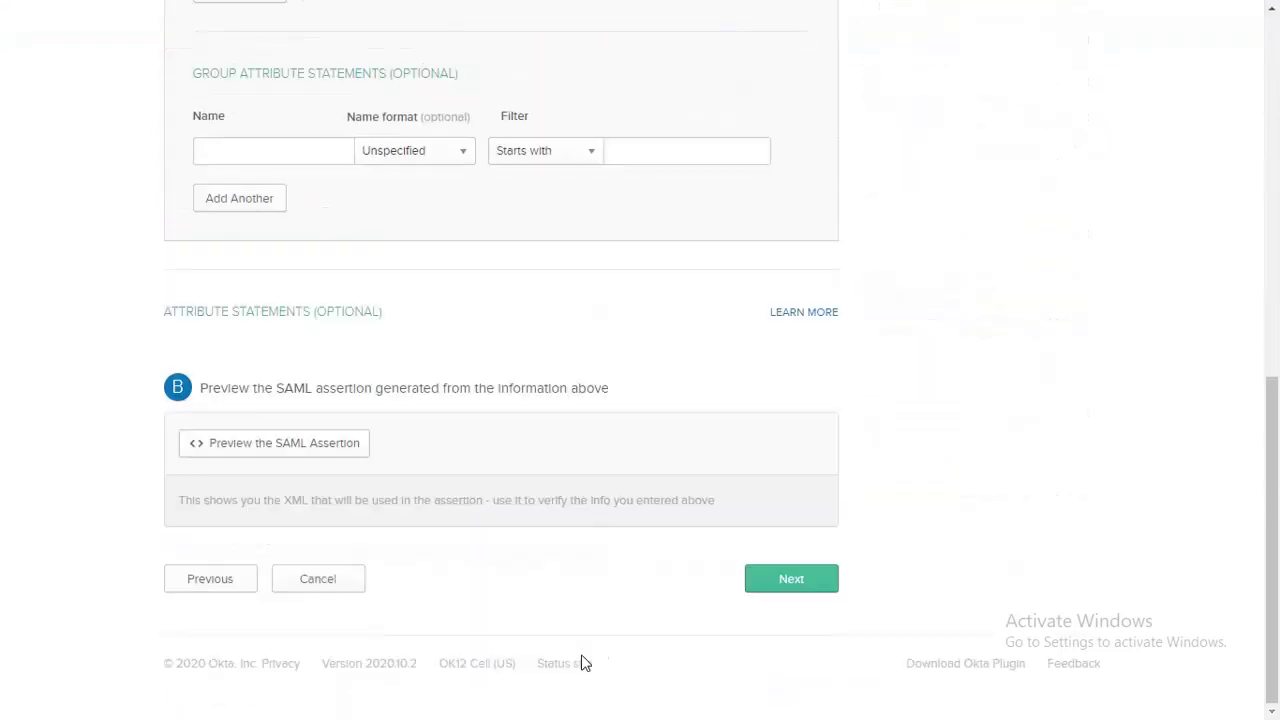
{"action": "left_click", "coordinate": [753, 586]}
- Identify as a software vendor integrating an app with Okta, finish the SAML integration, and open the app's assignments
{"action": "left_click", "coordinate": [434, 360]}
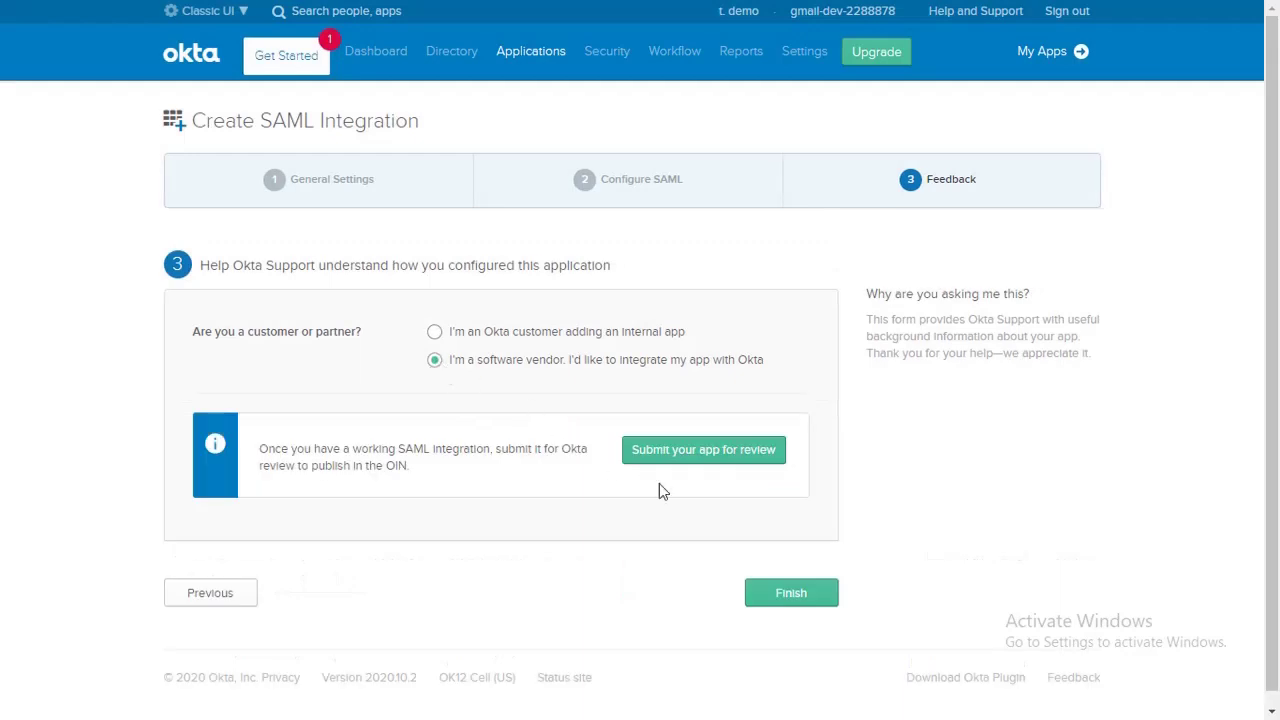
{"action": "left_click", "coordinate": [790, 592]}
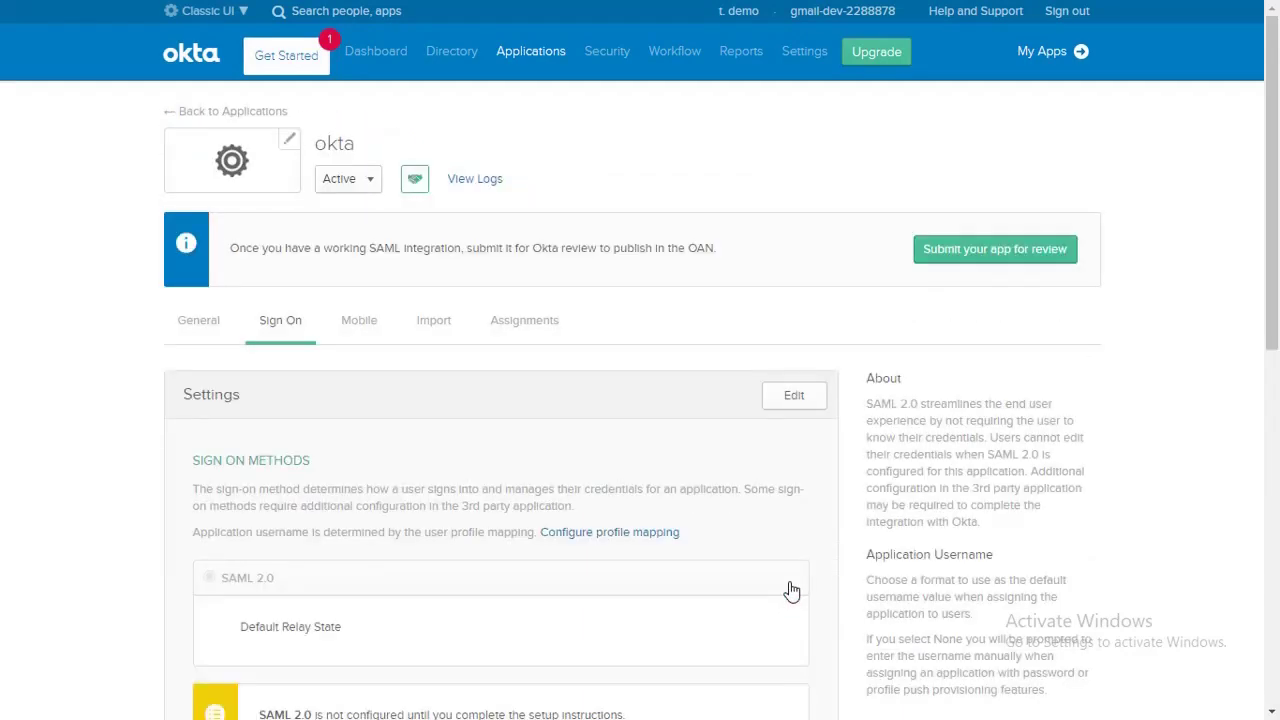
{"action": "left_click", "coordinate": [531, 336]}
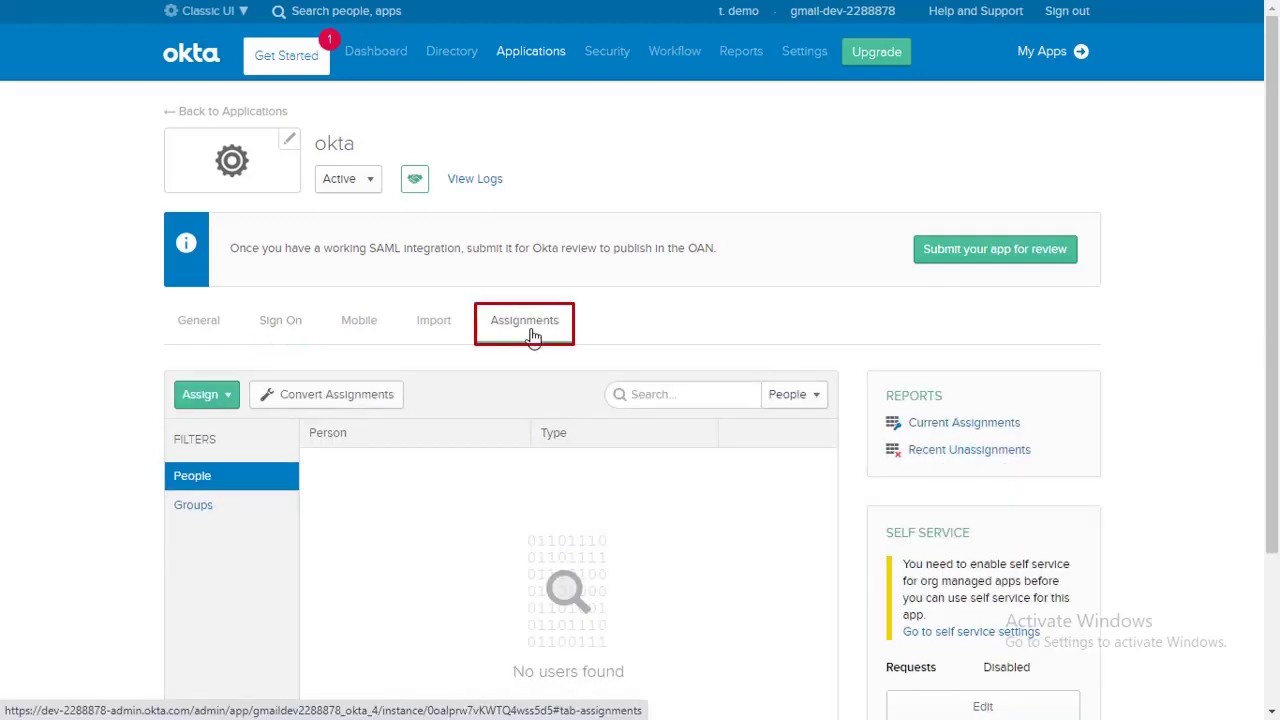
- Assign the Okta app to the test user, keeping the proposed user name, and finish the assignment
{"action": "left_click", "coordinate": [222, 398]}
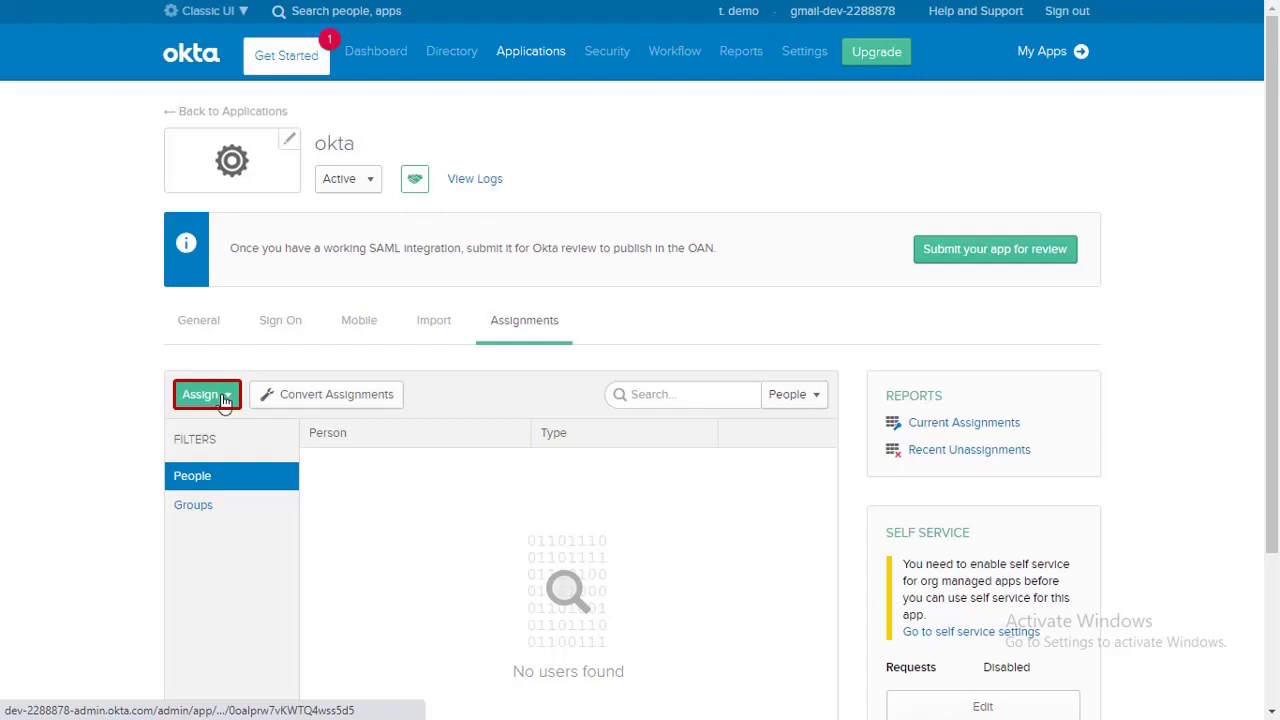
{"action": "left_click", "coordinate": [224, 398]}
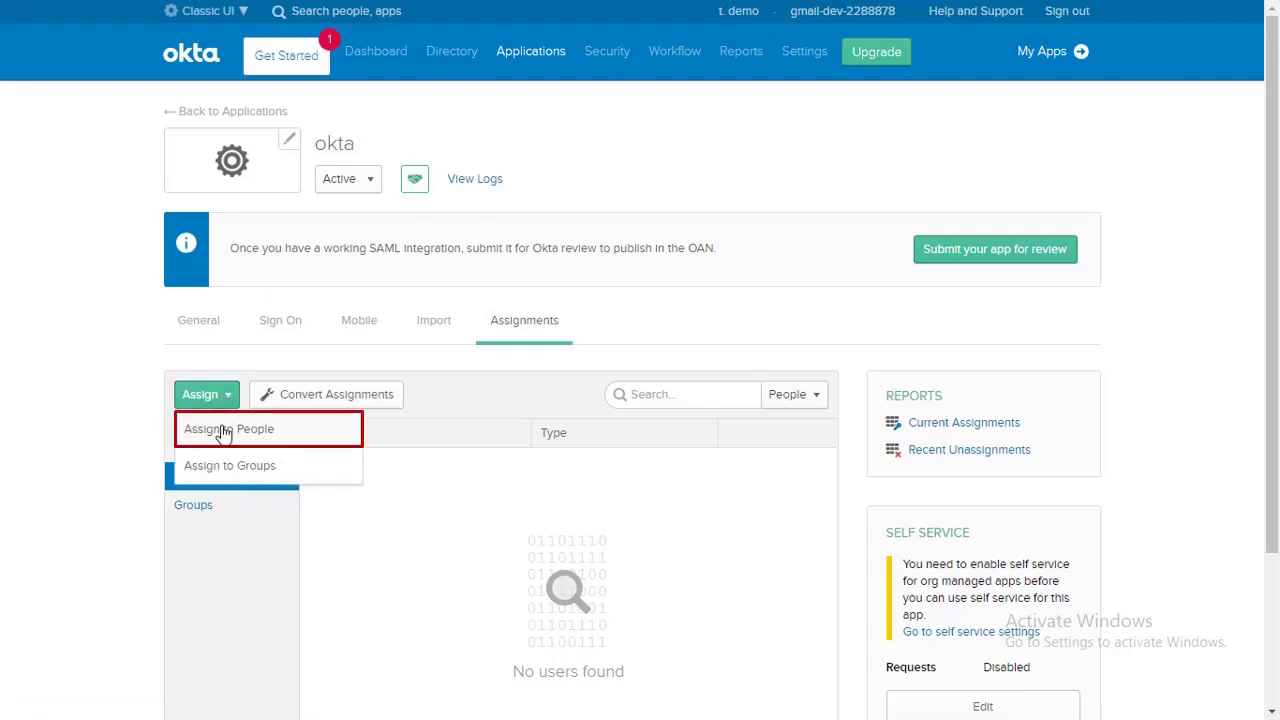
{"action": "left_click", "coordinate": [224, 431]}
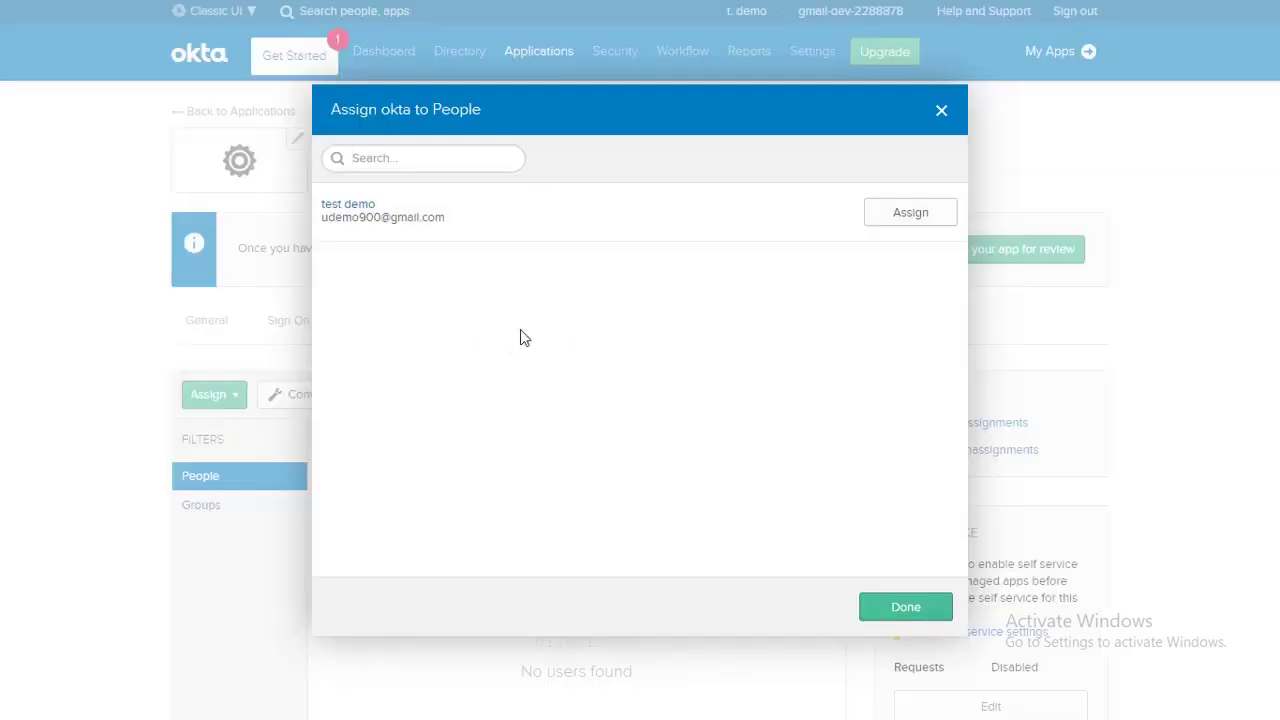
{"action": "left_click", "coordinate": [886, 226]}
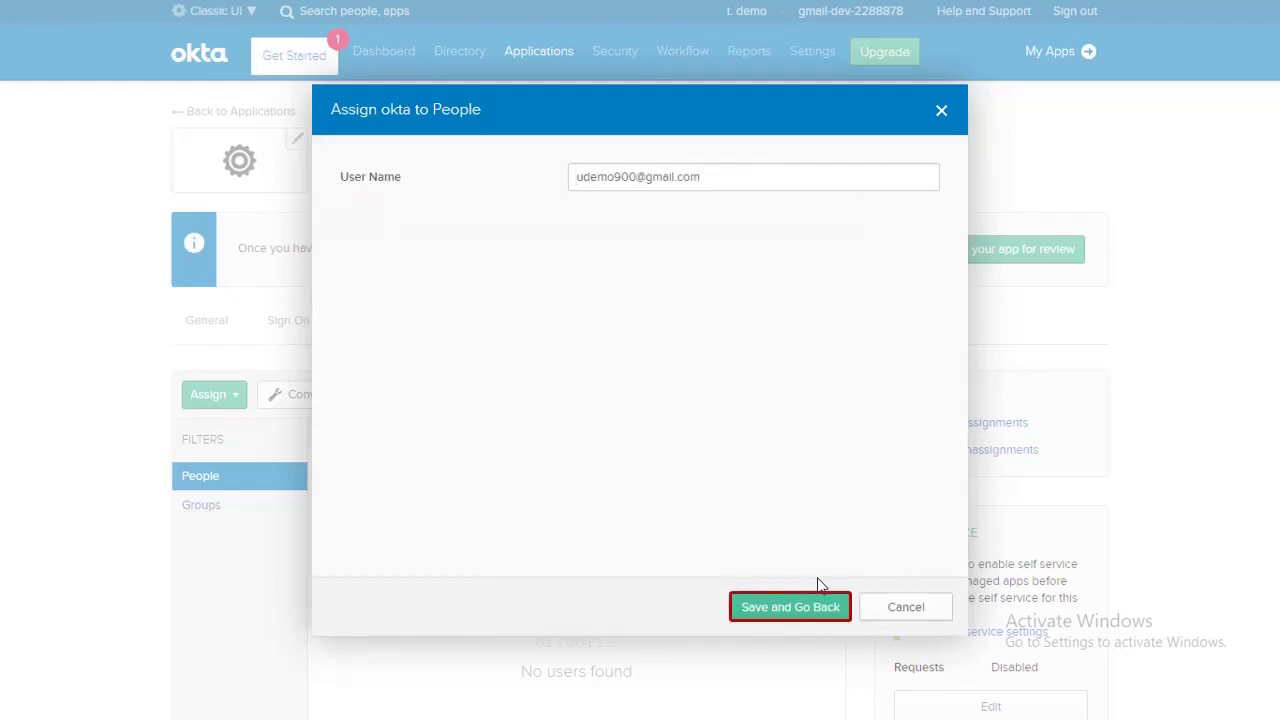
{"action": "left_click", "coordinate": [816, 608]}
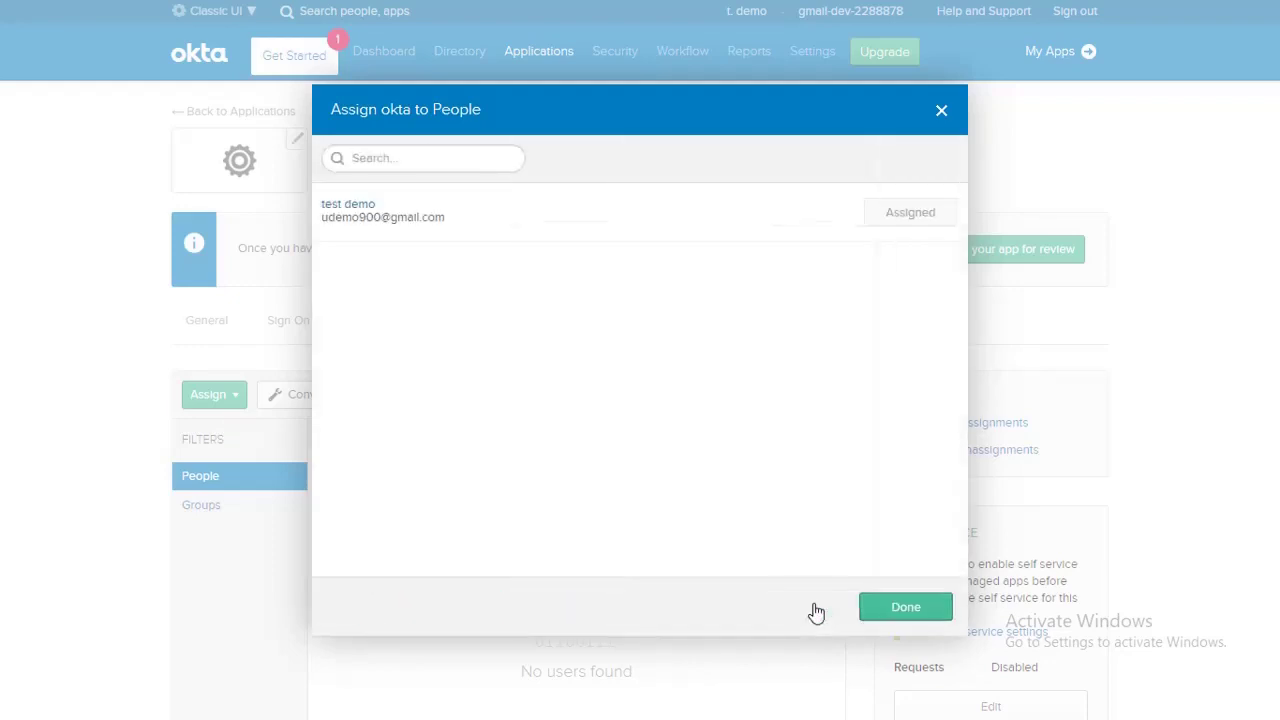
{"action": "left_click", "coordinate": [893, 612]}
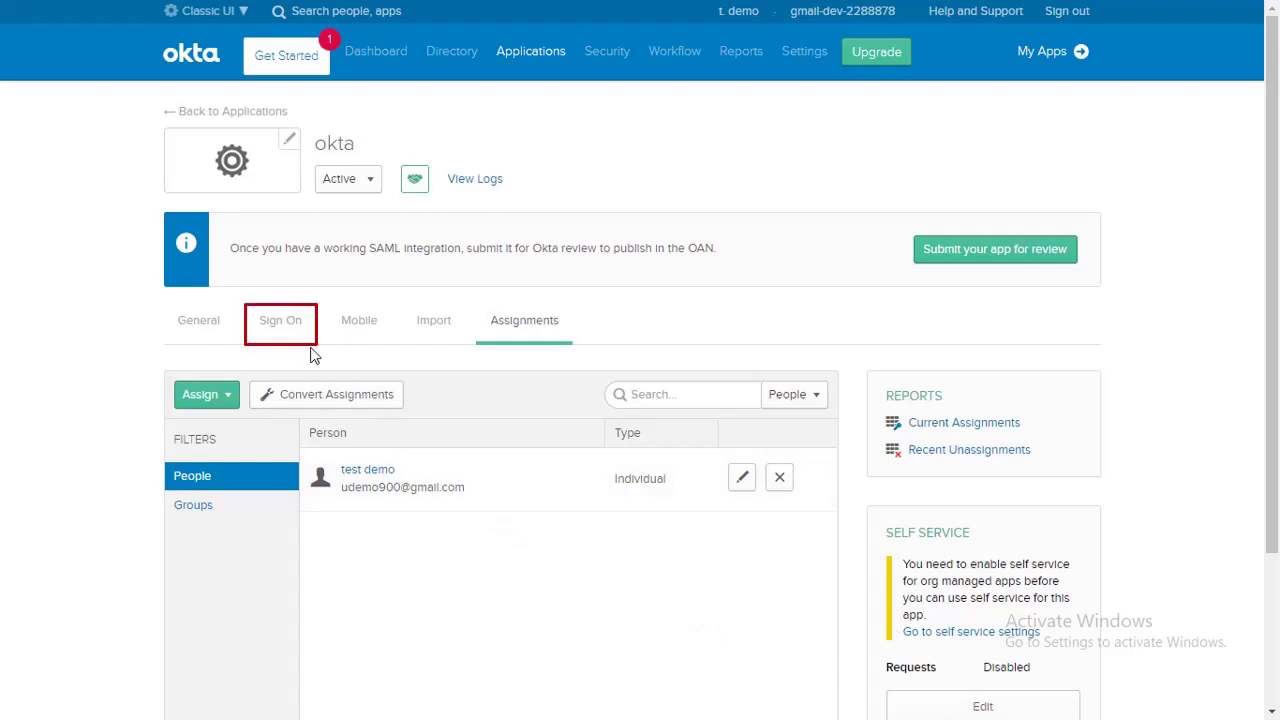
- Open the Okta app's sign-on settings, and set the Identity Provider Name to "Okta" in Drupal's Service Provider Setup
{"action": "left_click", "coordinate": [284, 325]}
{"action": "scroll", "coordinate": [306, 374], "scroll_direction": "down", "scroll_amount": 4}
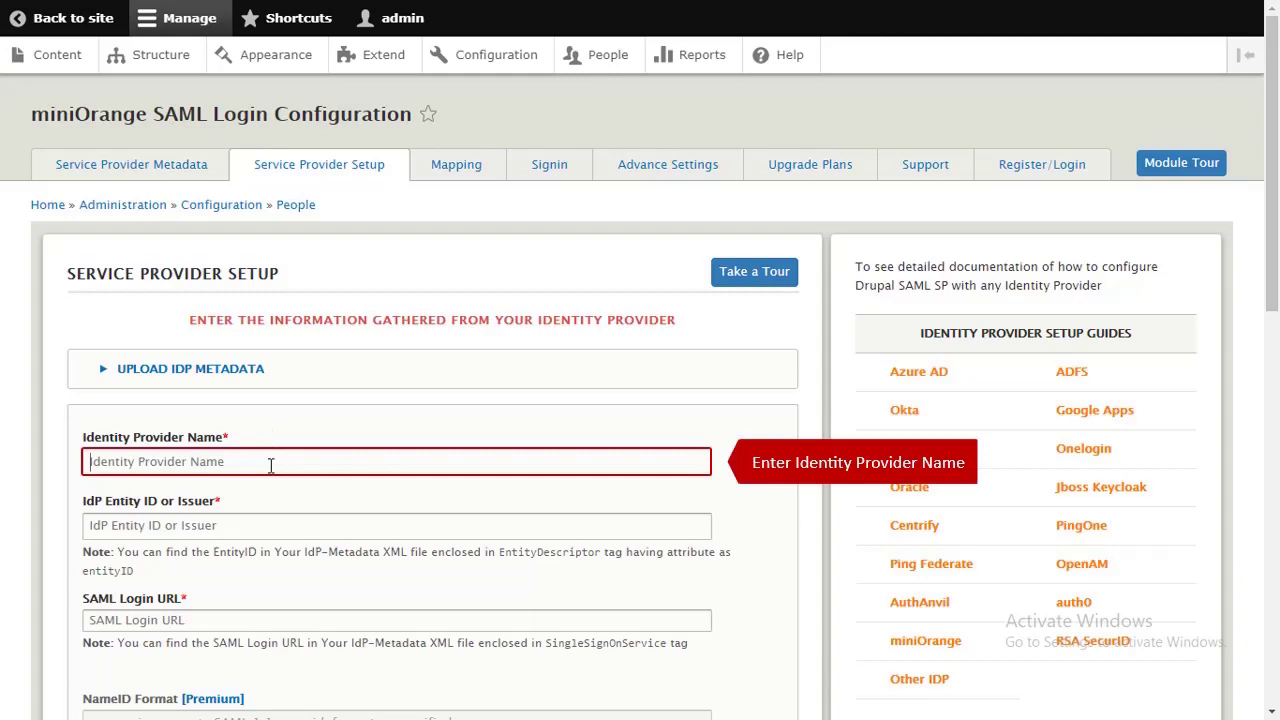
{"action": "type", "text": "Okta"}
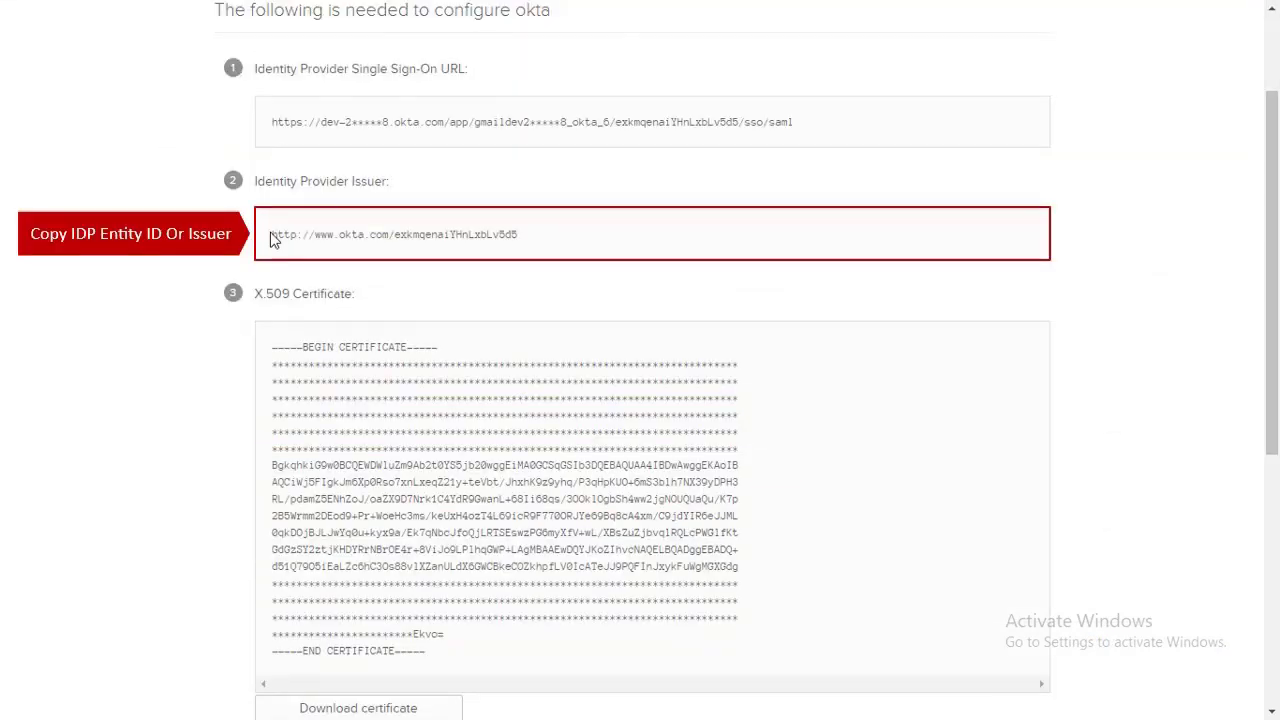
- Copy the Identity Provider Issuer from Okta's setup instructions into Drupal's IdP Entity ID or Issuer
{"action": "left_click_drag", "start_coordinate": [272, 240], "coordinate": [528, 246]}
{"action": "key", "text": "ctrl+c"}
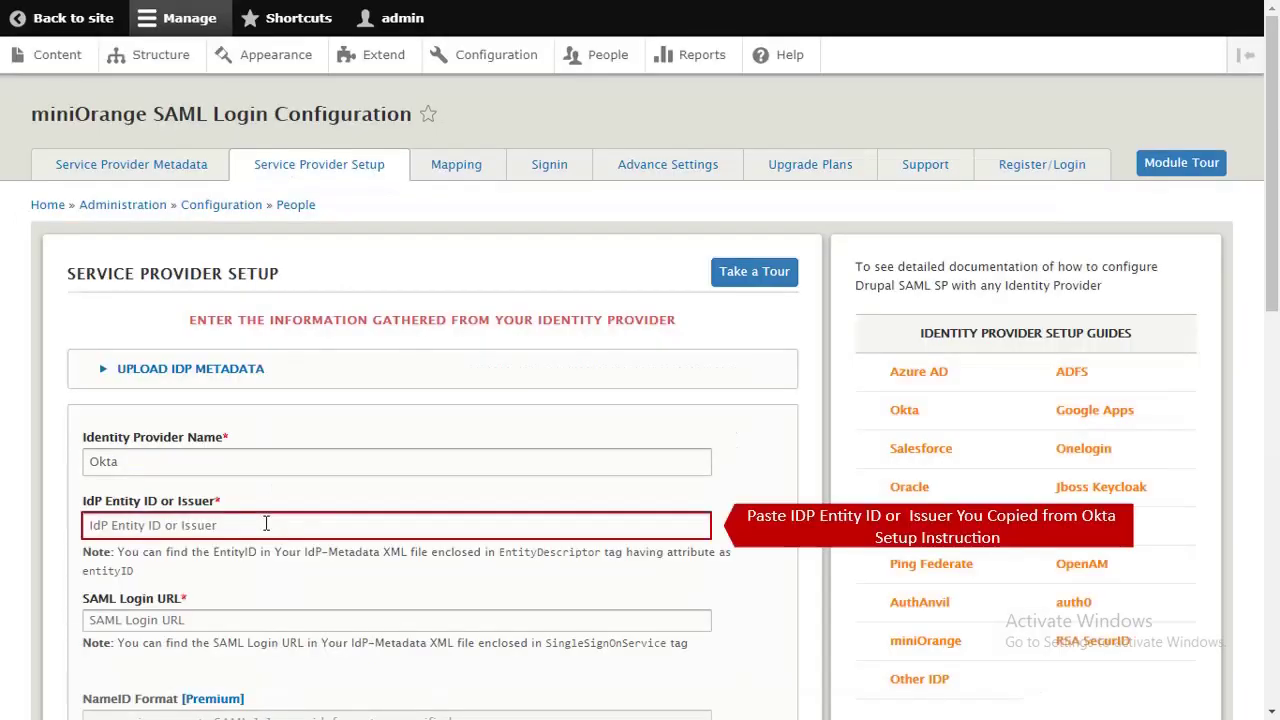
{"action": "left_click", "coordinate": [266, 524]}
{"action": "key", "text": "ctrl+v"}
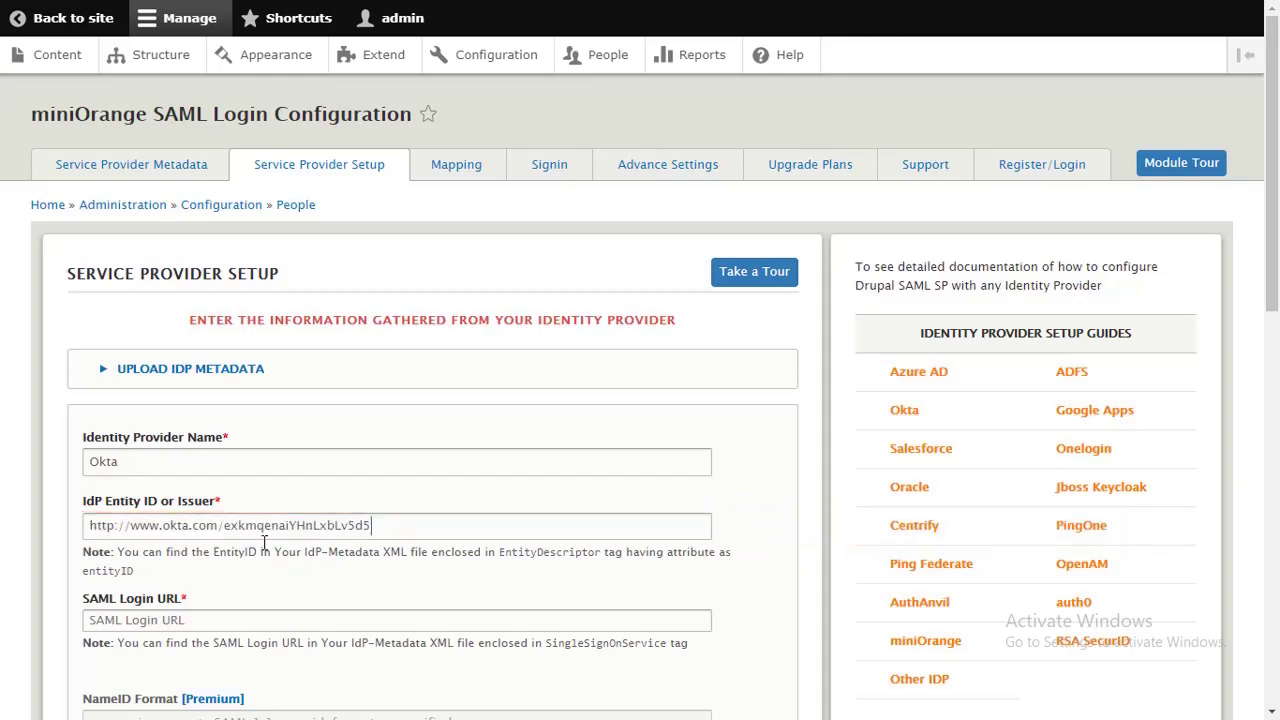
- Copy Okta's Identity Provider Single Sign-On URL into the SAML Login URL in Drupal
{"action": "left_click", "coordinate": [263, 616]}
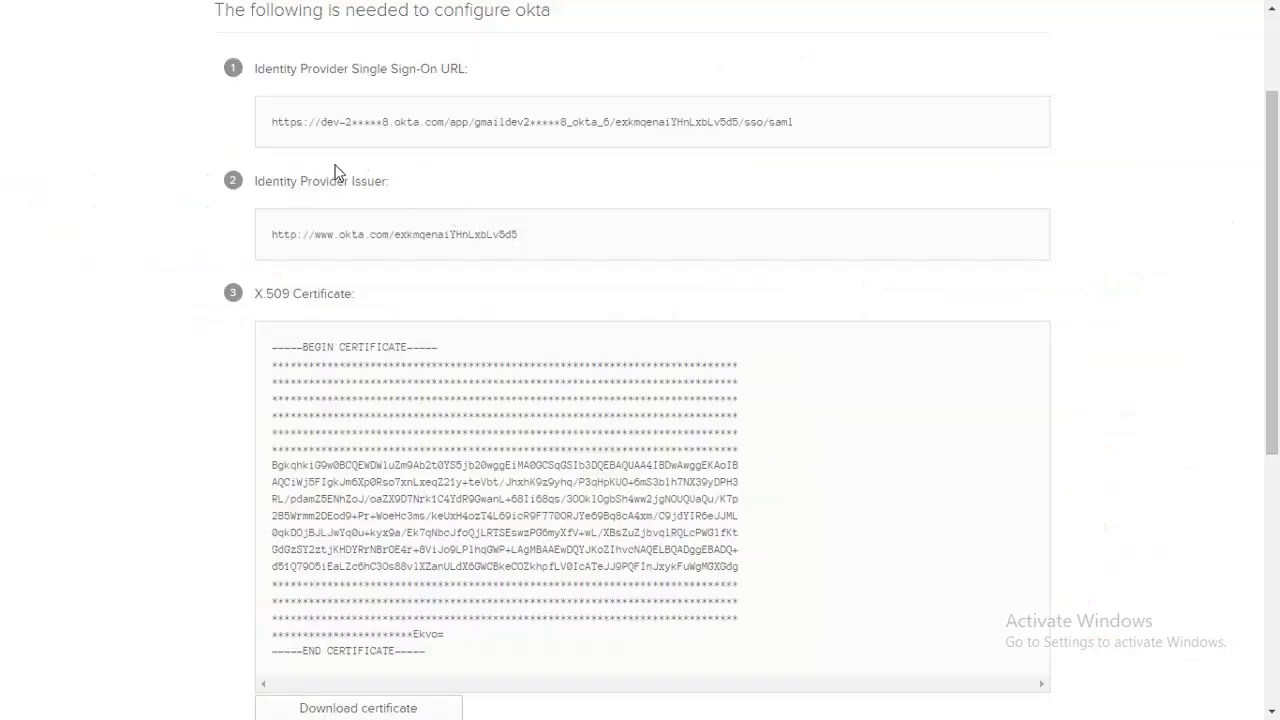
{"action": "left_click_drag", "start_coordinate": [276, 129], "coordinate": [796, 112]}
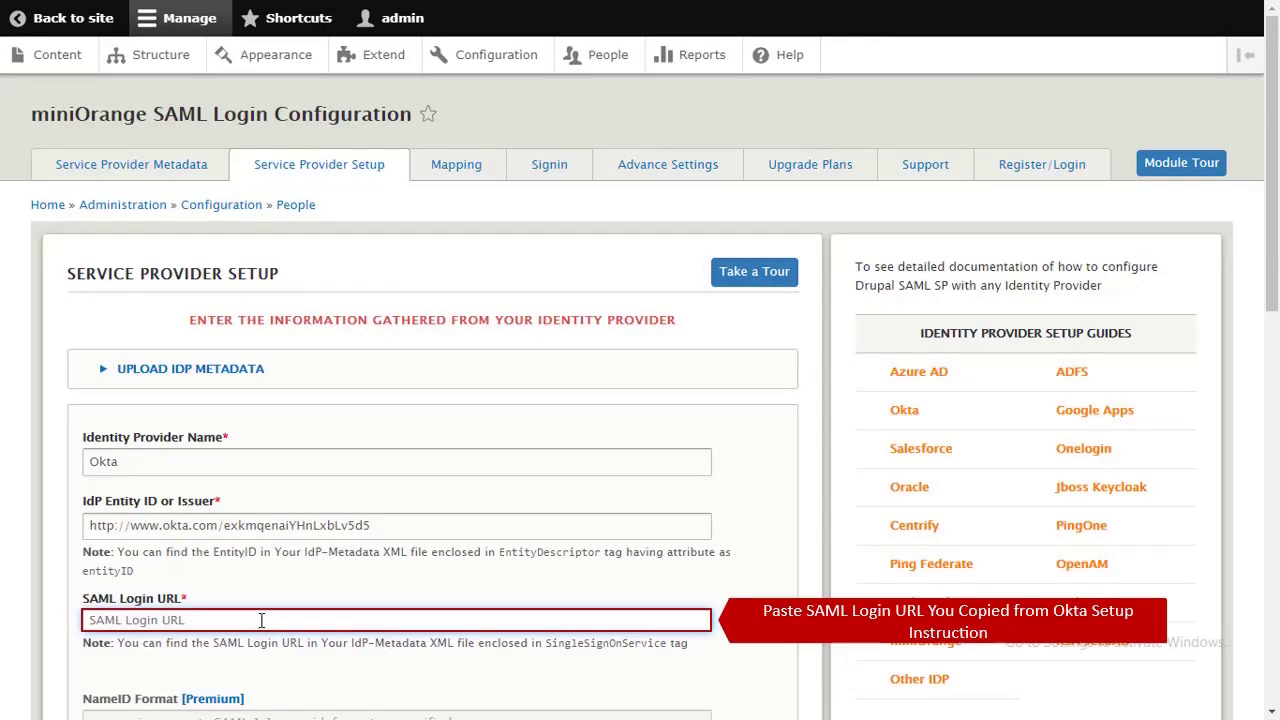
{"action": "type", "text": "https://dev-2*****8.okta.com/app/gmaildev2*****8_okta_6/exkmqenaiYHnLxbLv5d5/sso/saml"}
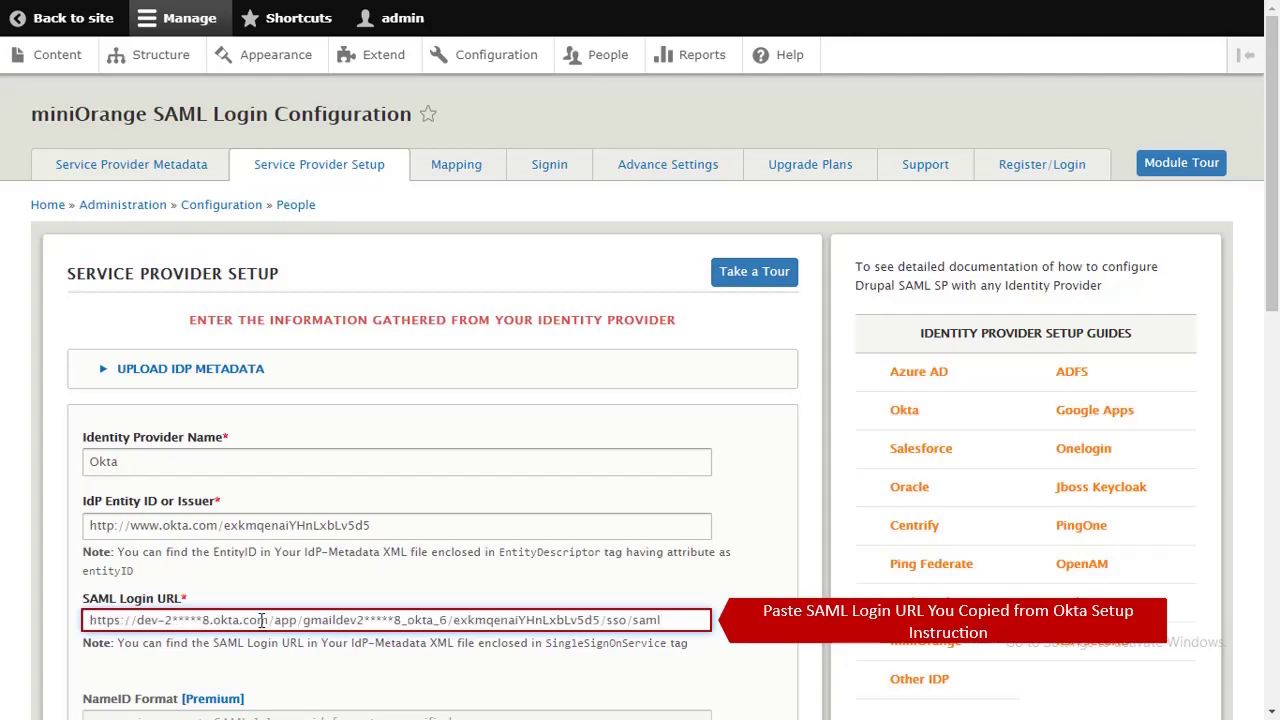
- Copy the X.509 certificate from Okta's setup instructions into Drupal's x.509 Certificate Value as text
{"action": "left_click", "coordinate": [258, 668]}
{"action": "scroll", "coordinate": [258, 668], "scroll_direction": "down", "scroll_amount": 1}
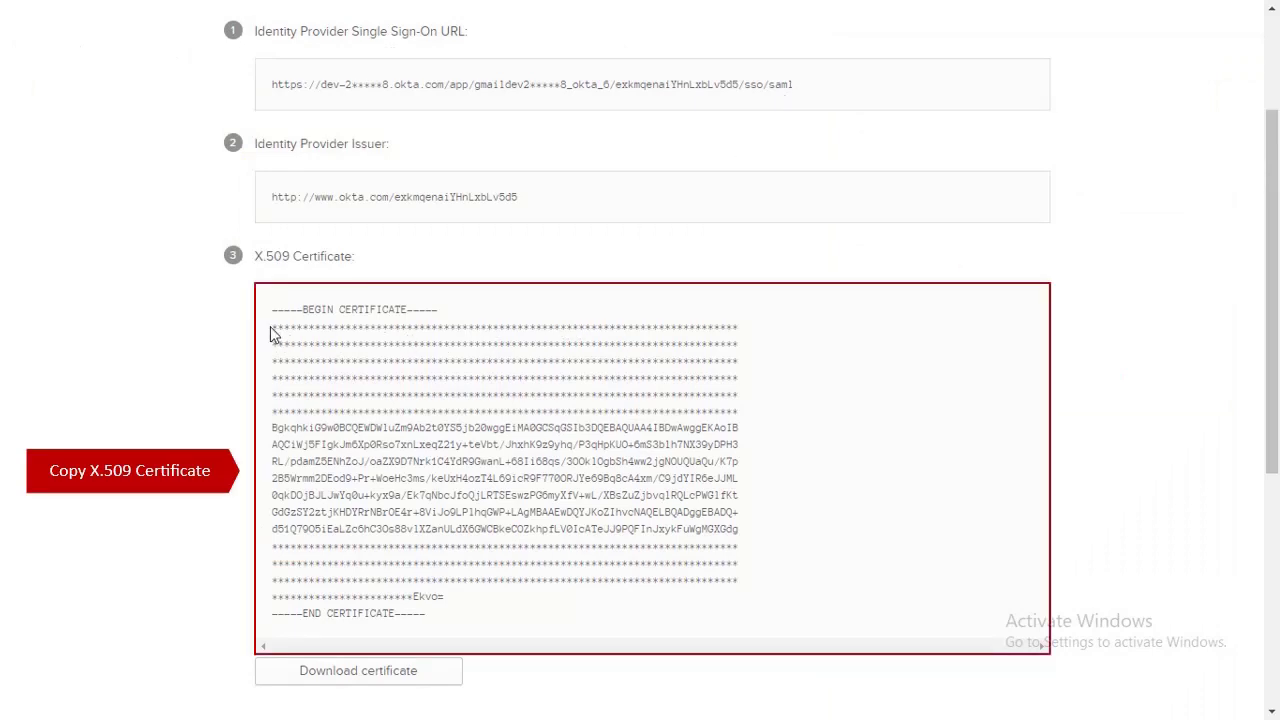
{"action": "left_click_drag", "start_coordinate": [270, 326], "coordinate": [477, 599]}
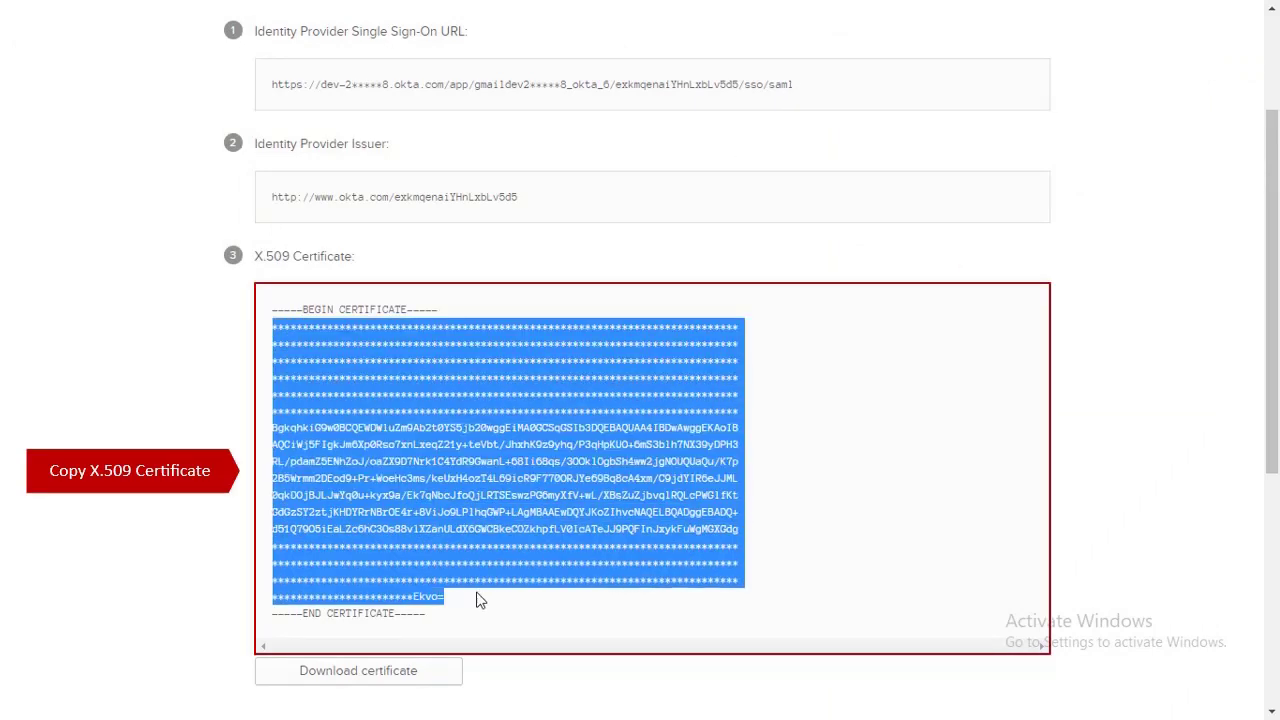
{"action": "left_click", "coordinate": [509, 563]}
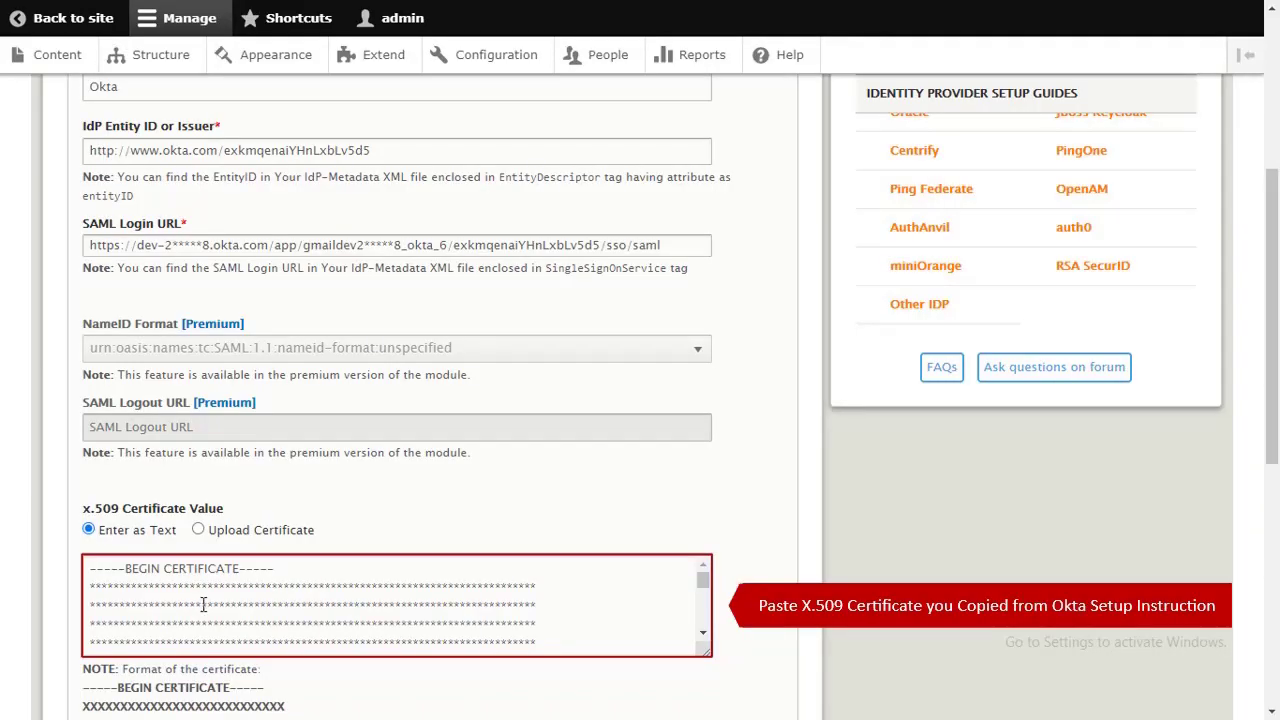
- Enable login with SAML and save the identity provider configuration
{"action": "scroll", "coordinate": [281, 690], "scroll_direction": "down", "scroll_amount": 3}
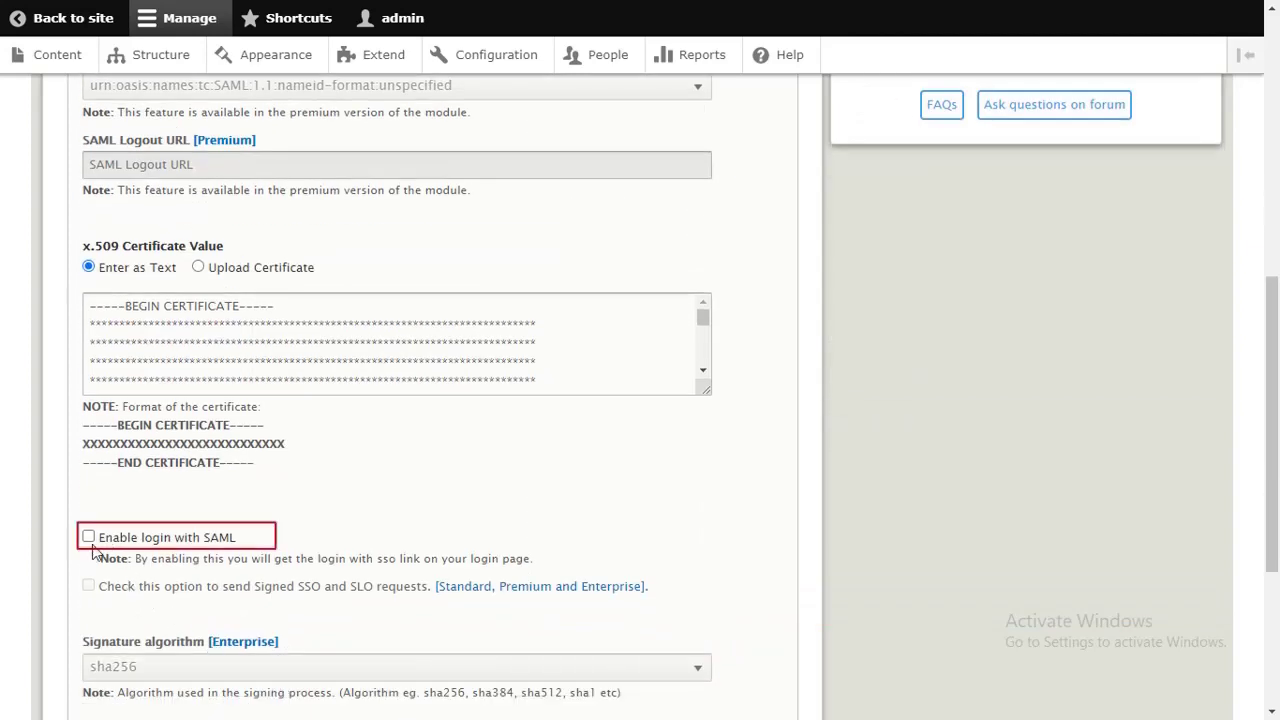
{"action": "left_click", "coordinate": [88, 537]}
{"action": "scroll", "coordinate": [90, 548], "scroll_direction": "down", "scroll_amount": 1}
{"action": "scroll", "coordinate": [90, 549], "scroll_direction": "down", "scroll_amount": 3}
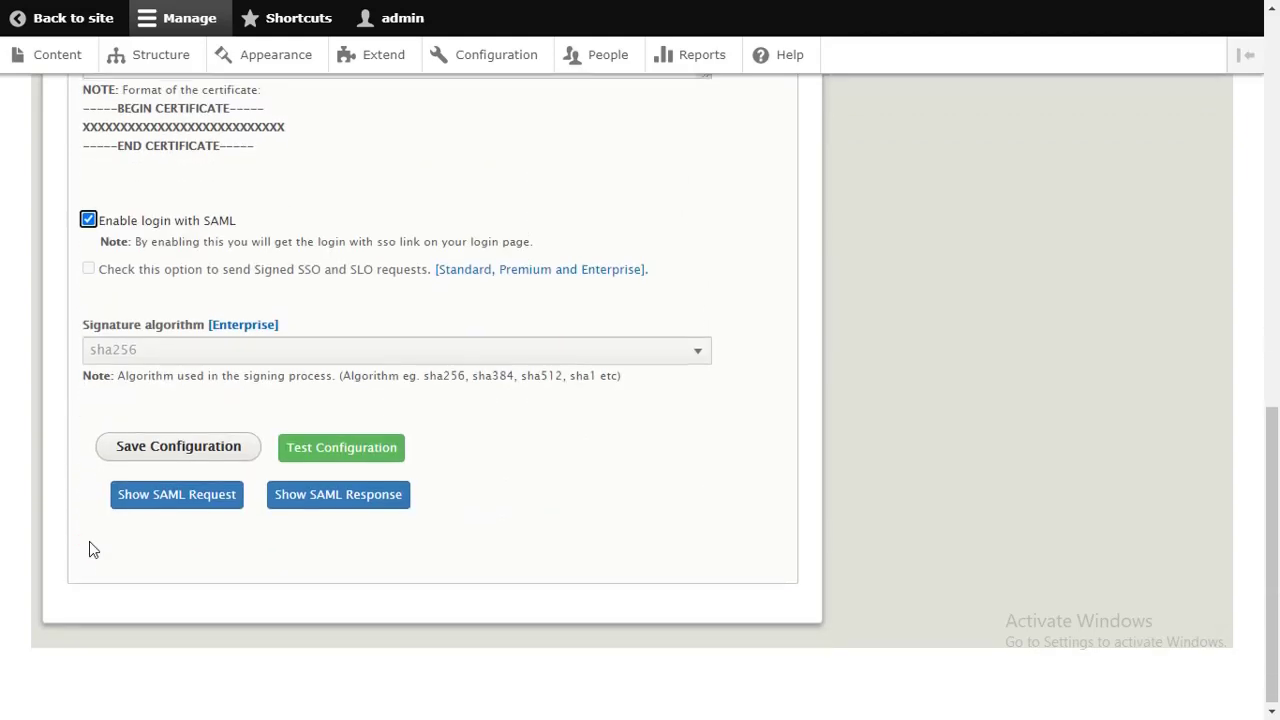
{"action": "left_click", "coordinate": [175, 458]}
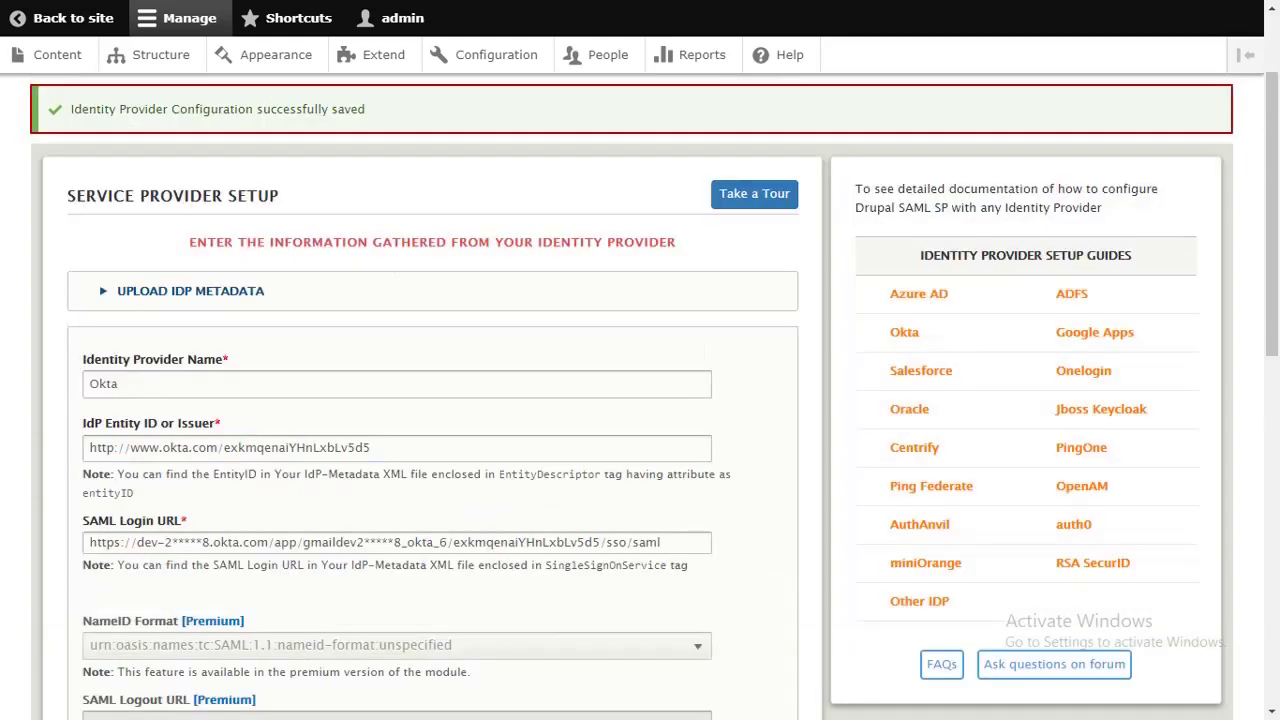
- Test the saved SAML configuration against Okta and close the test result
{"action": "scroll", "coordinate": [191, 320], "scroll_direction": "down", "scroll_amount": 9}
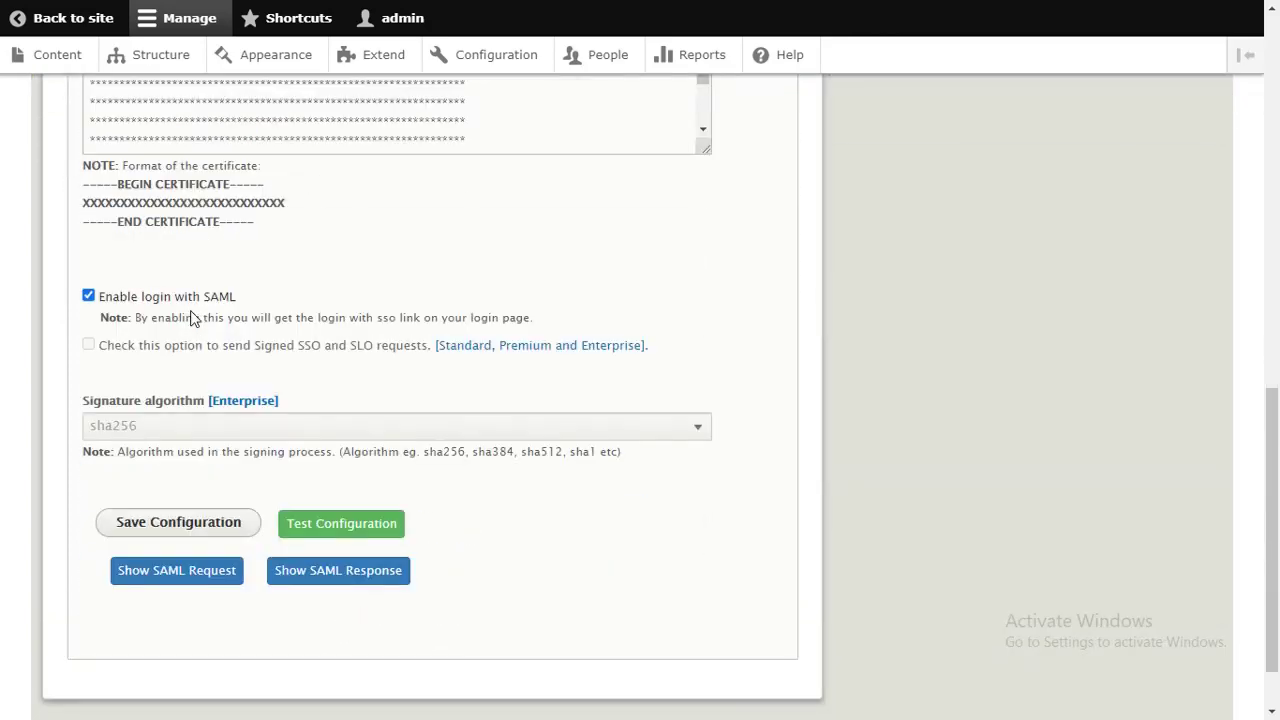
{"action": "left_click", "coordinate": [314, 435]}
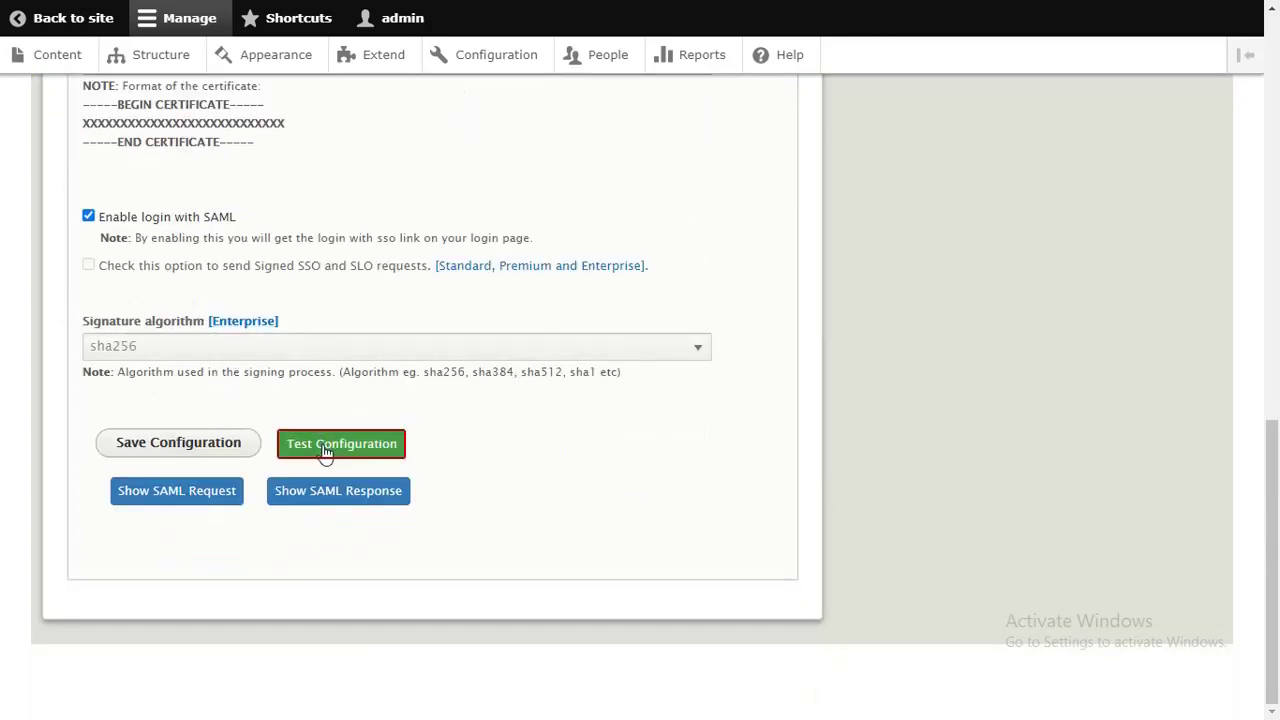
{"action": "left_click", "coordinate": [325, 453]}
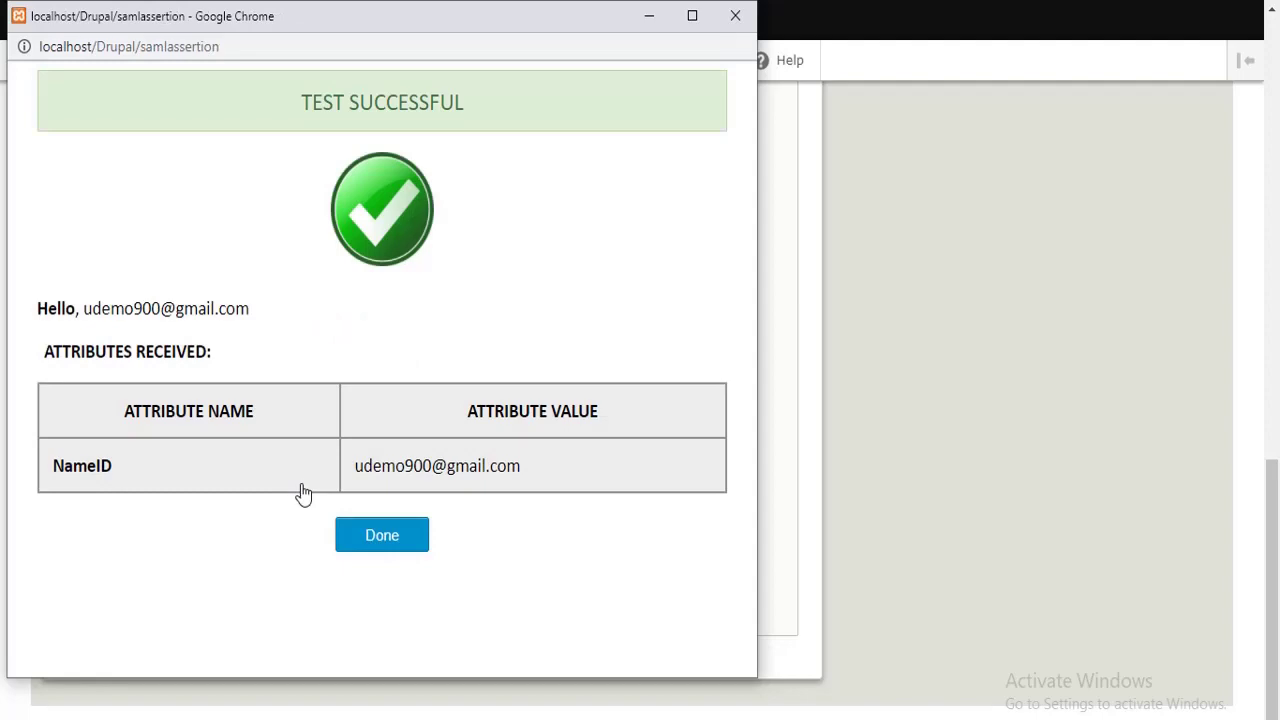
{"action": "left_click", "coordinate": [363, 530]}
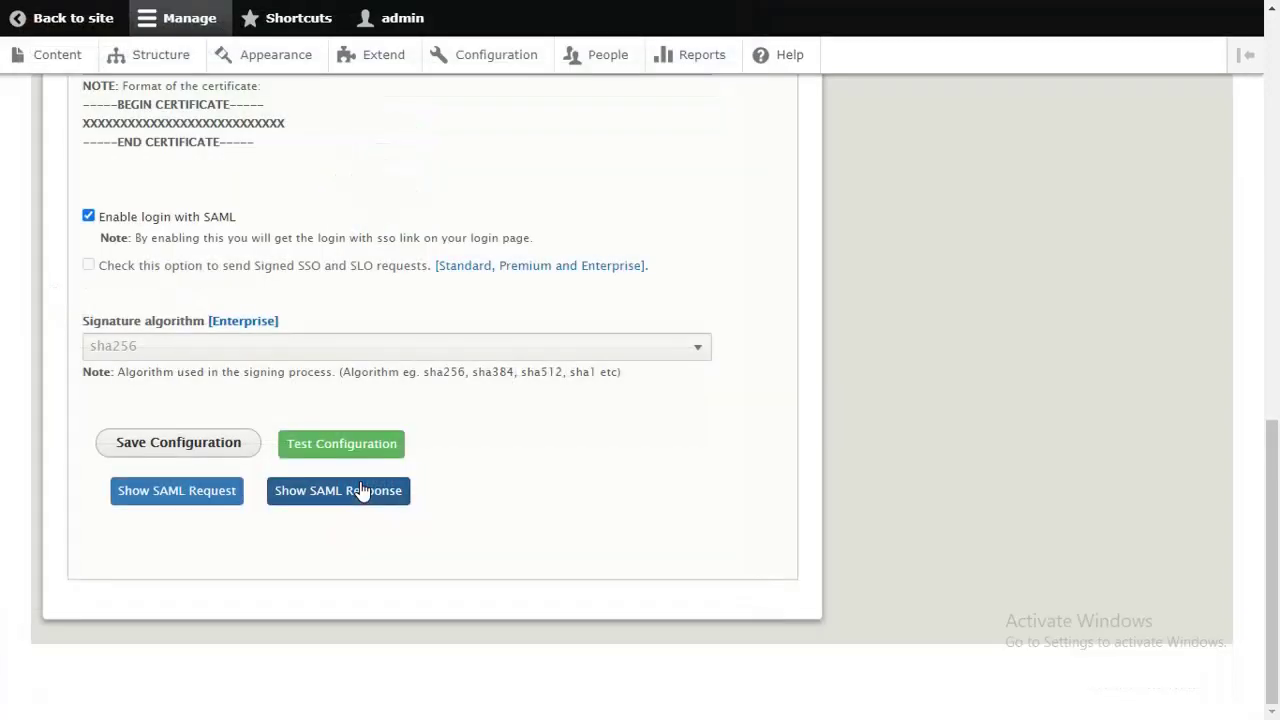
- Enable Role Mapping, set the default group for new users to Authenticated user, and save the mapping configuration
{"action": "scroll", "coordinate": [357, 517], "scroll_direction": "up", "scroll_amount": 2}
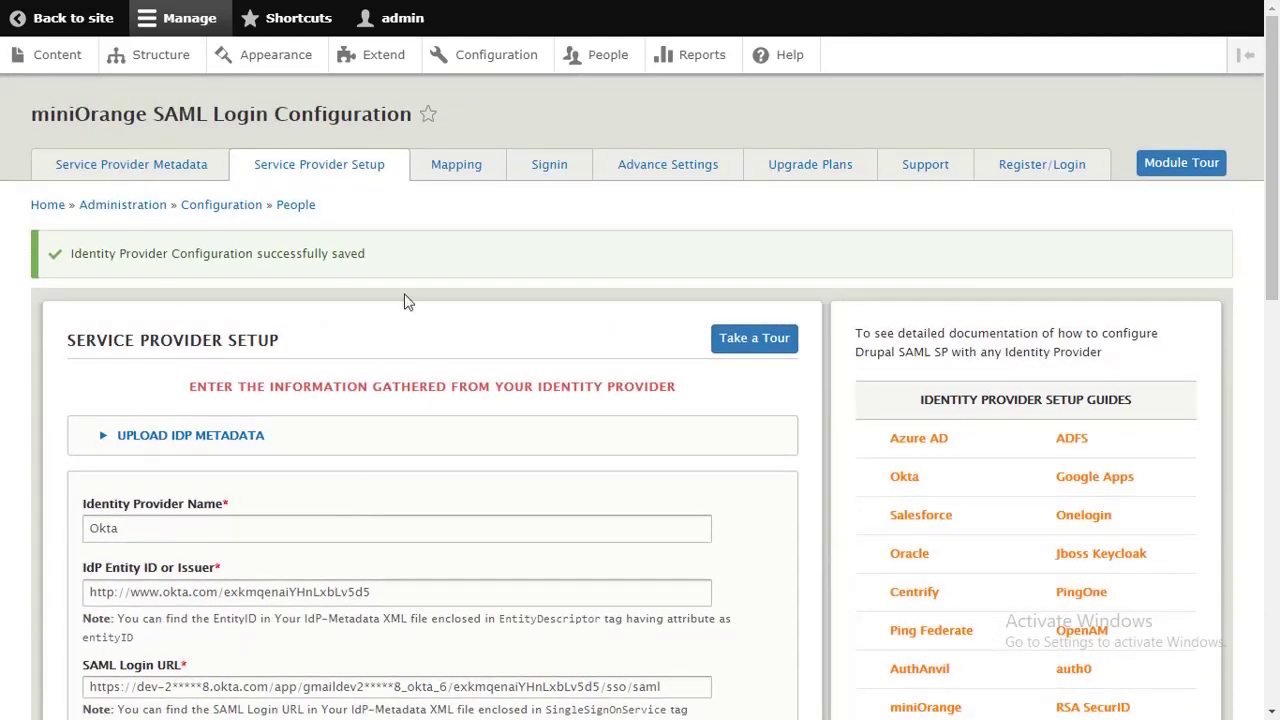
{"action": "left_click", "coordinate": [457, 183]}
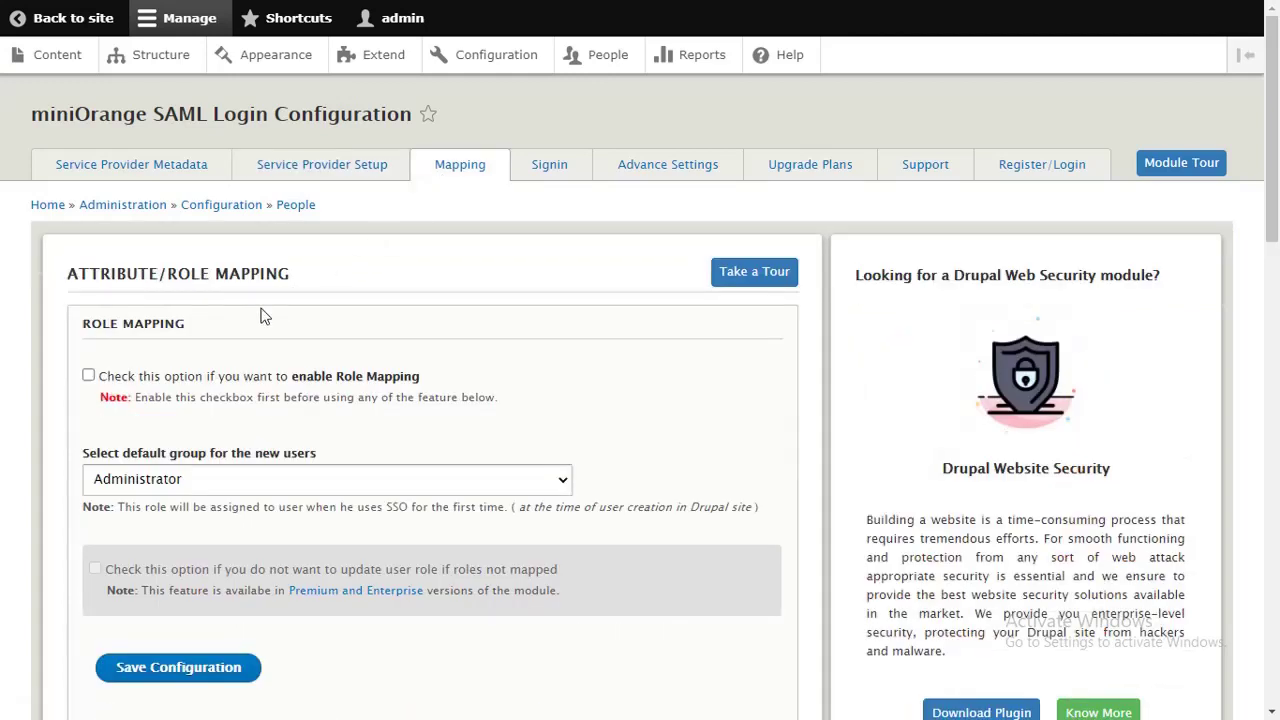
{"action": "left_click", "coordinate": [89, 378]}
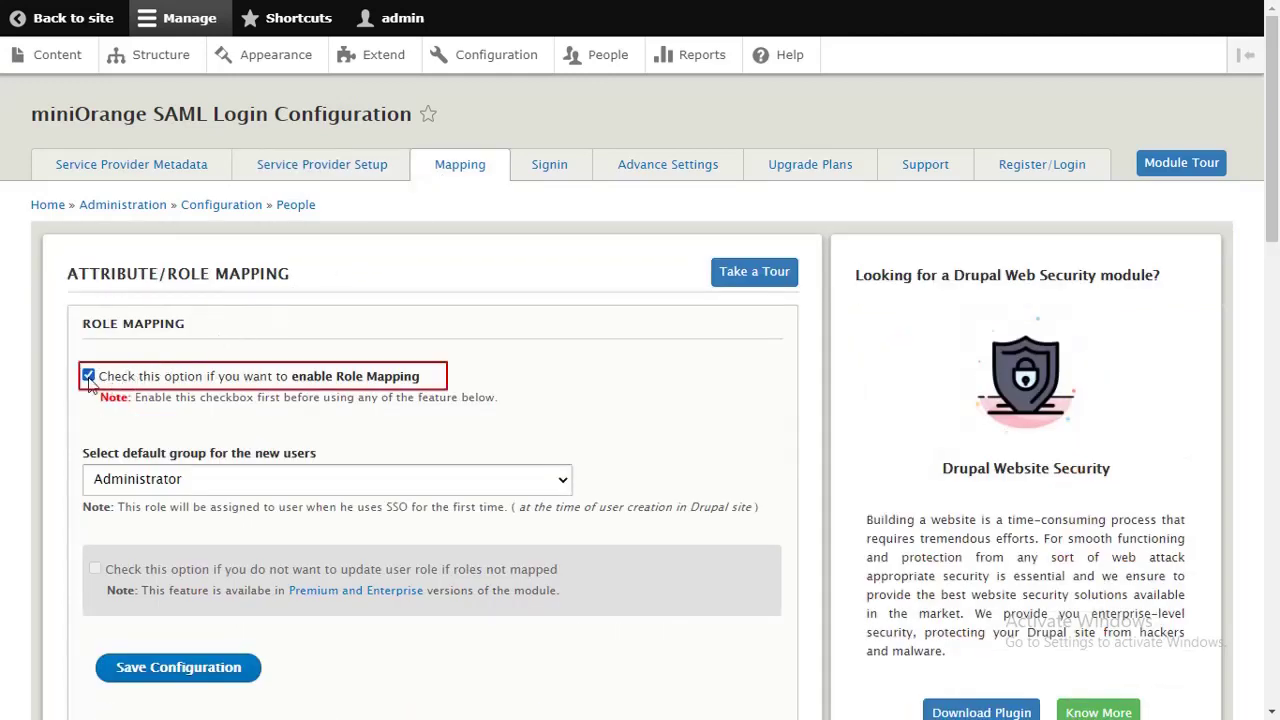
{"action": "left_click", "coordinate": [165, 480]}
{"action": "left_click", "coordinate": [177, 508]}
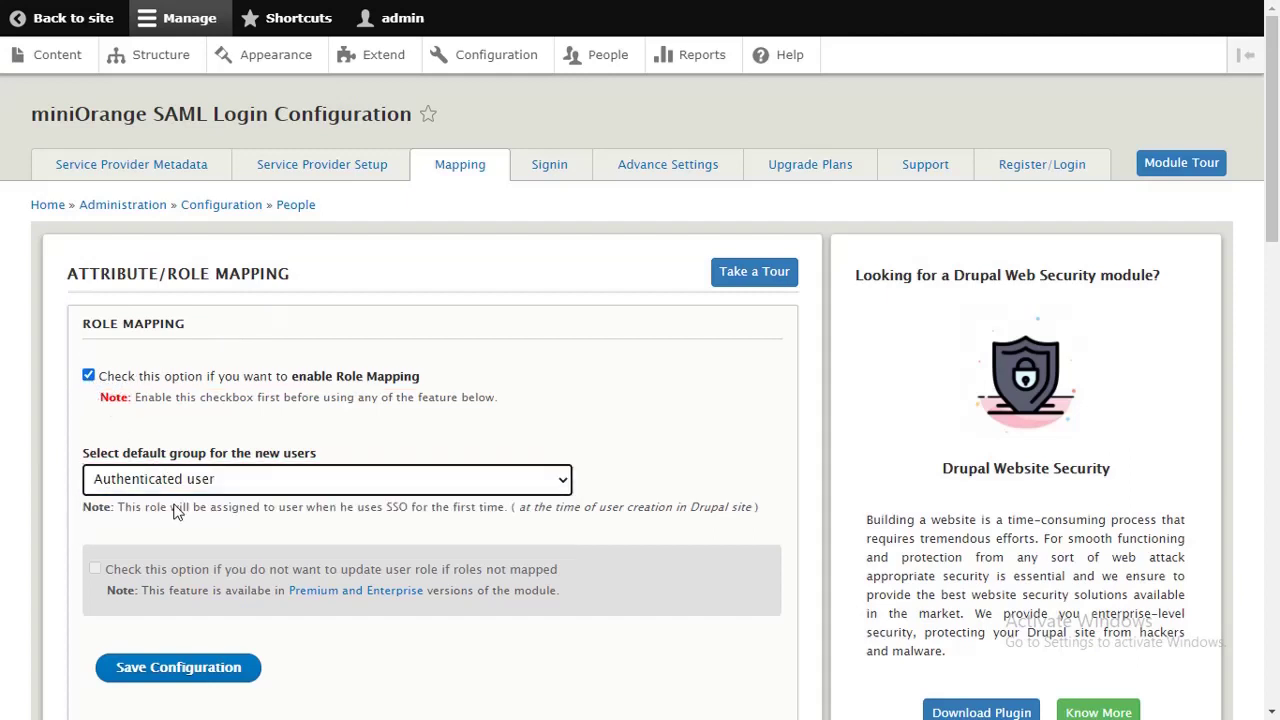
{"action": "left_click", "coordinate": [201, 673]}
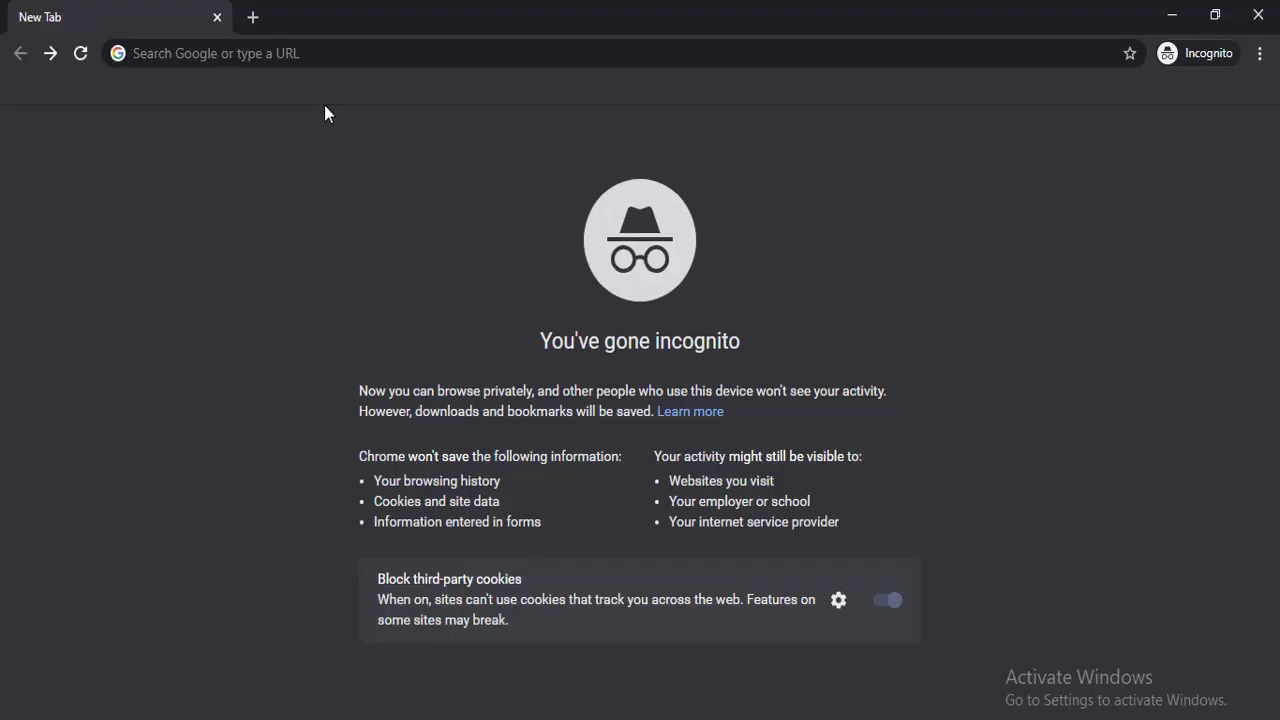
{"action": "left_click", "coordinate": [286, 53]}
{"action": "type", "text": "http://localhost/Drupal"}
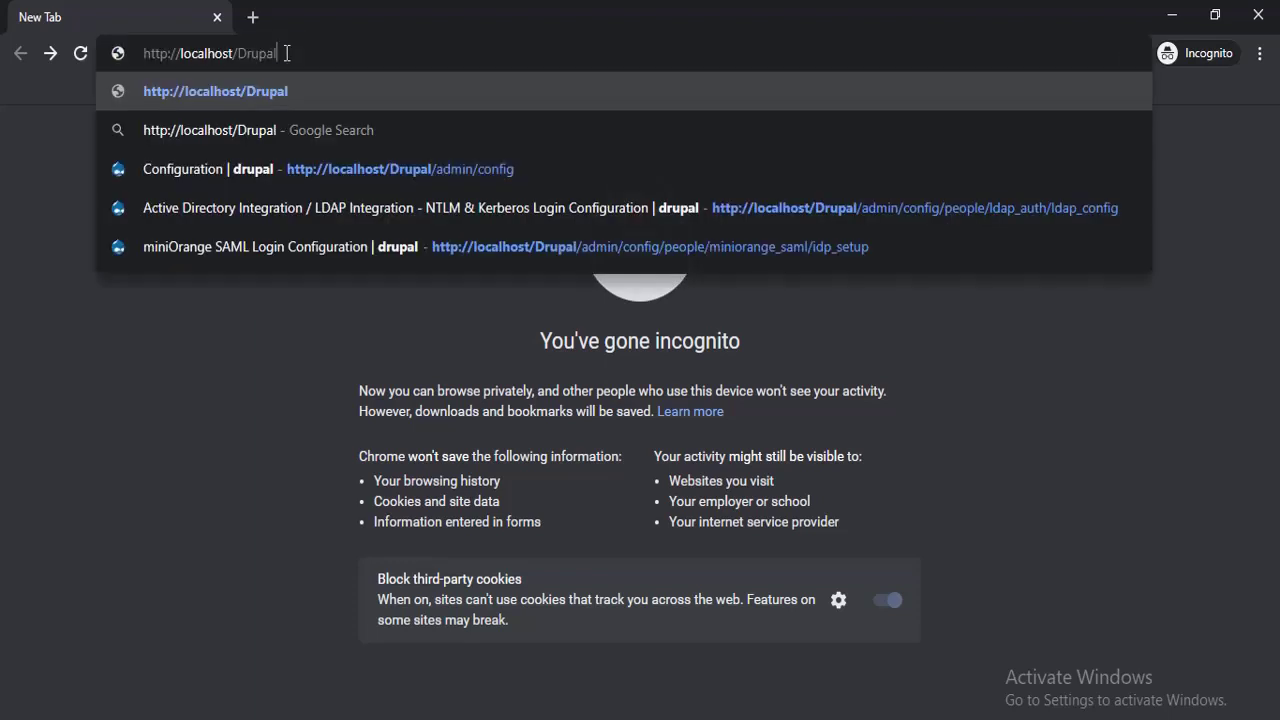
{"action": "key", "text": "Return"}
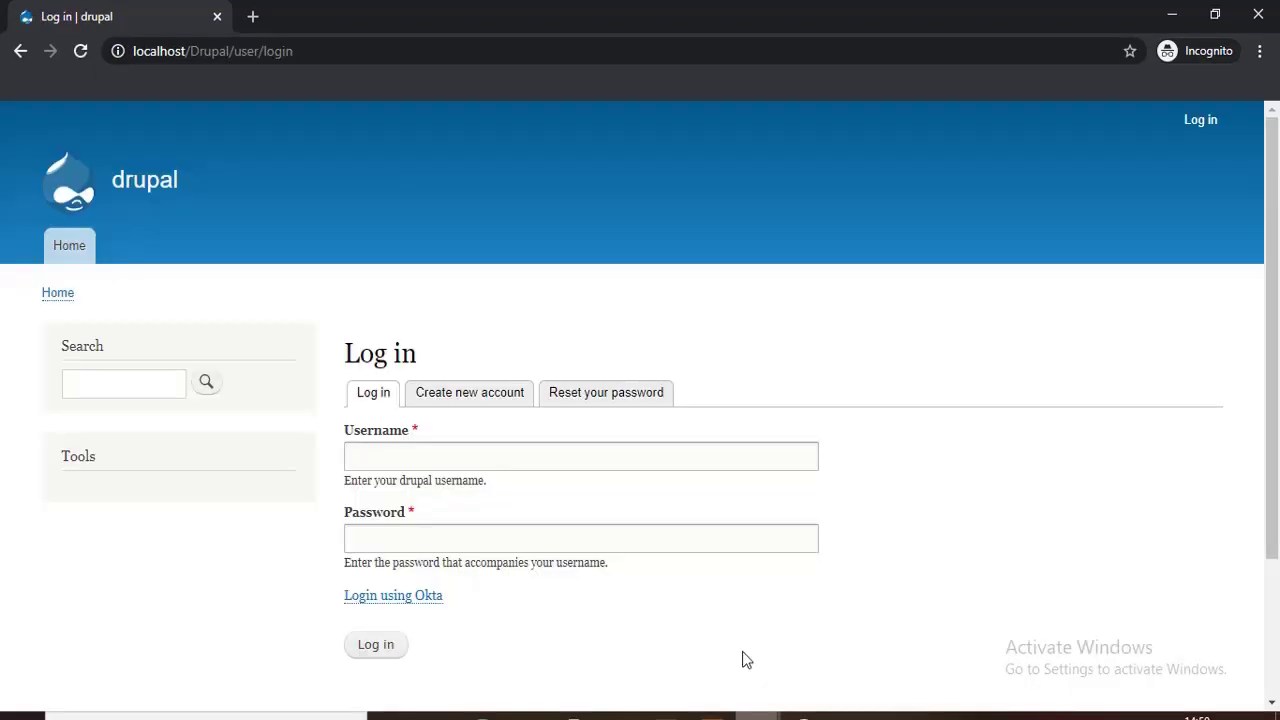
{"action": "left_click", "coordinate": [405, 605]}
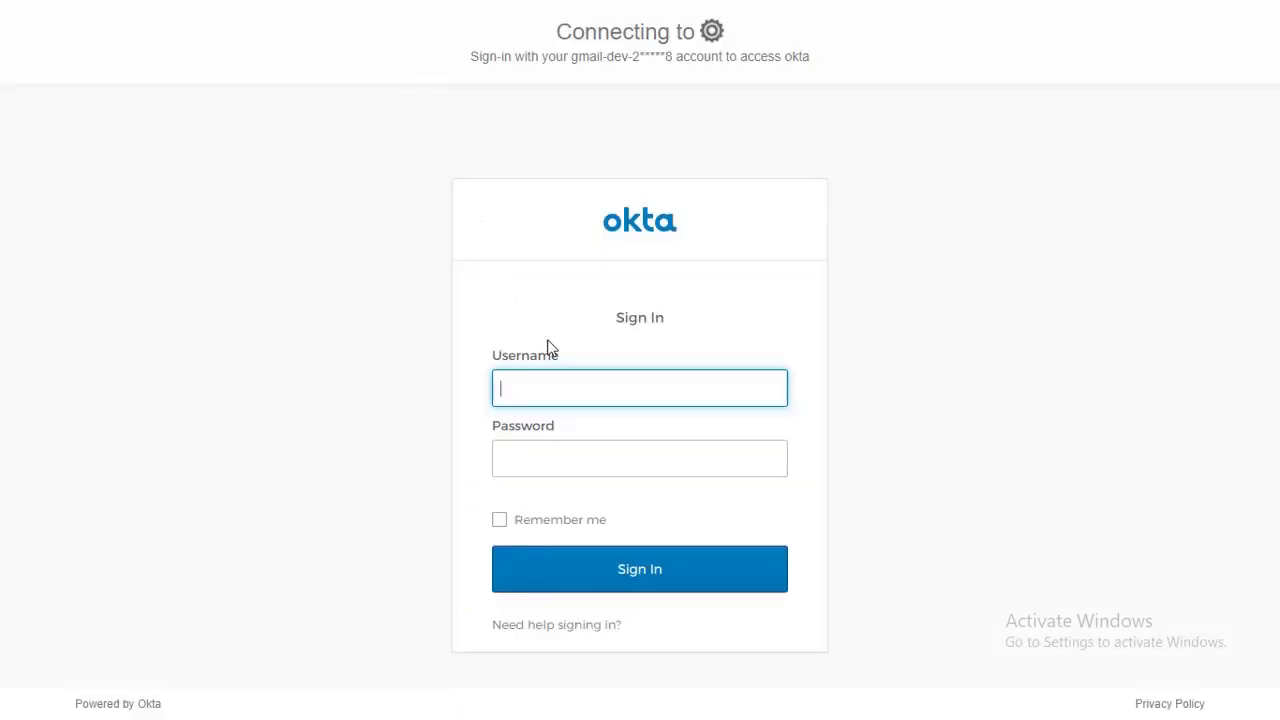
- Sign in to Okta with the test account's username and password
{"action": "key", "text": "ctrl+v"}
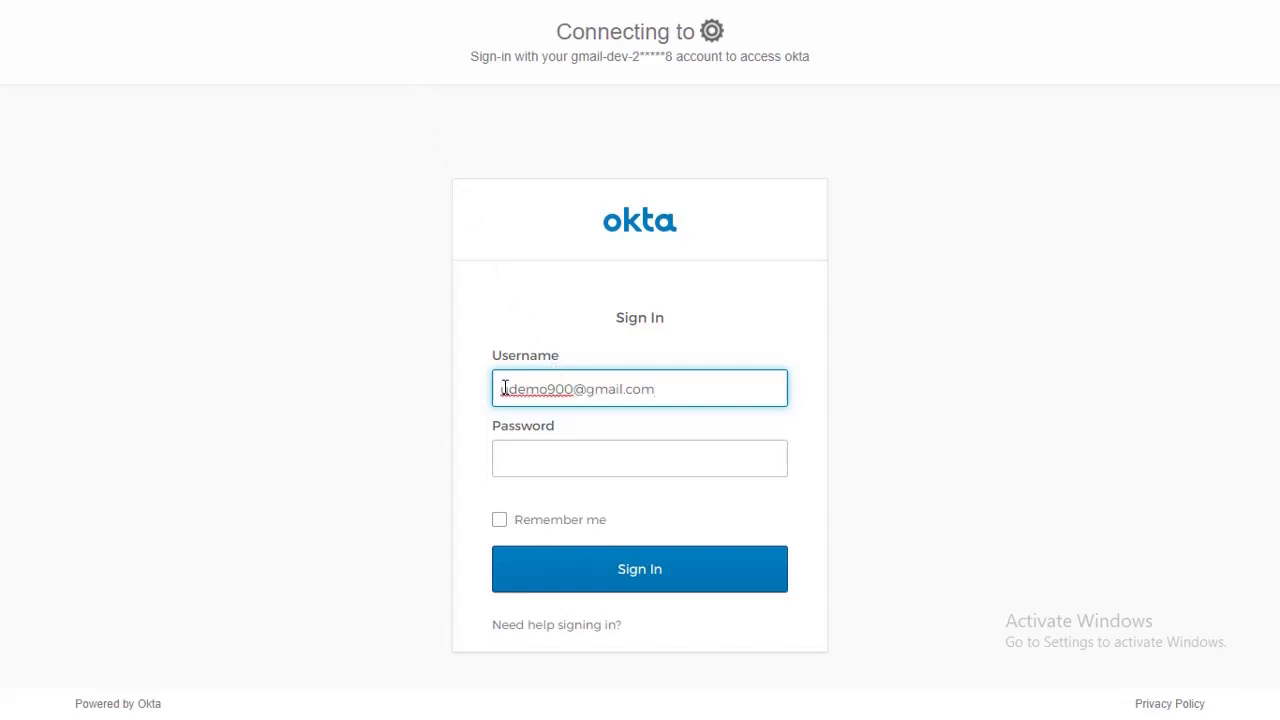
{"action": "left_click", "coordinate": [534, 468]}
{"action": "type", "text": "********"}
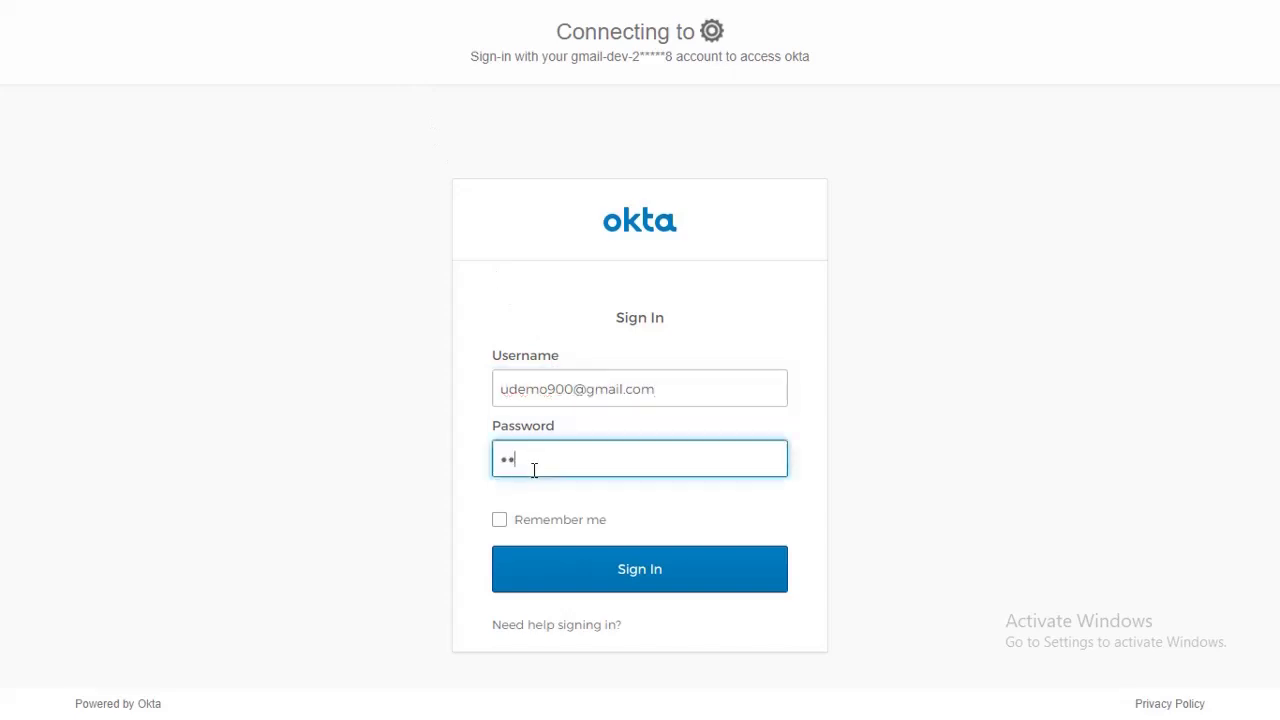
{"action": "type", "text": "**"}
{"action": "left_click", "coordinate": [604, 583]}
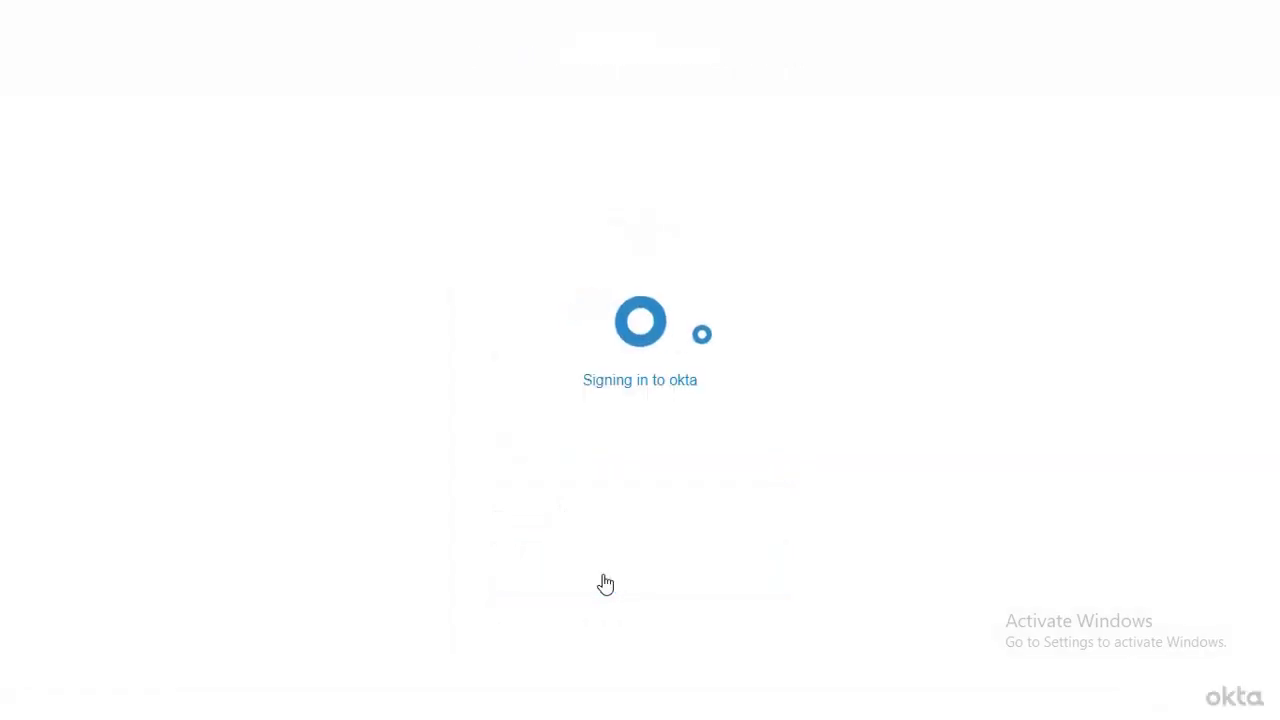